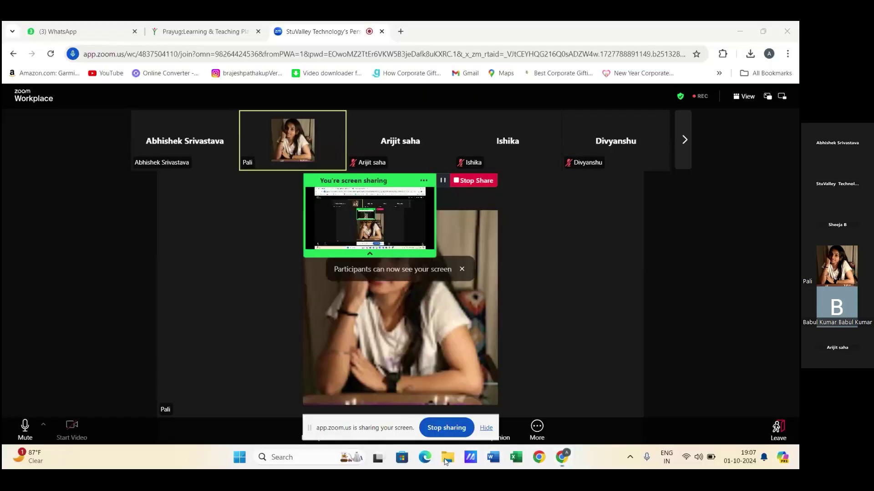
# Open the Keyword Research Assignment file from the stuvalley course folder in File Explorer.
pyautogui.click(446, 460)
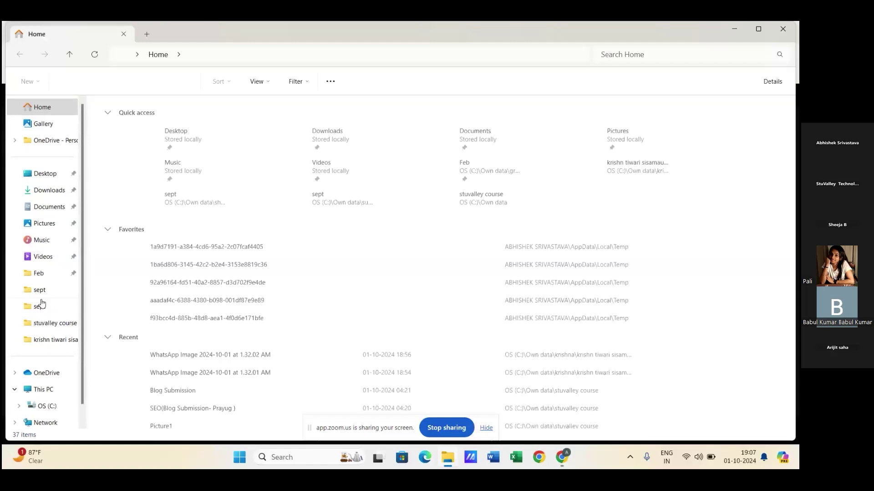
pyautogui.click(48, 340)
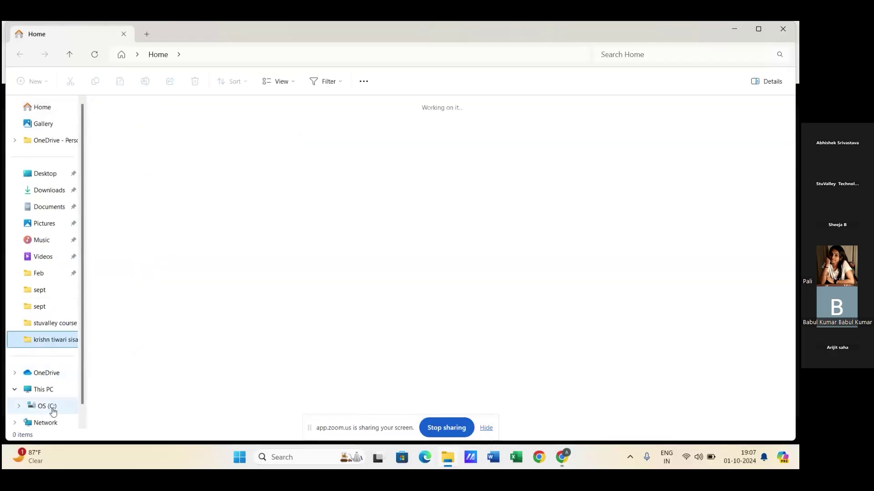
pyautogui.click(51, 406)
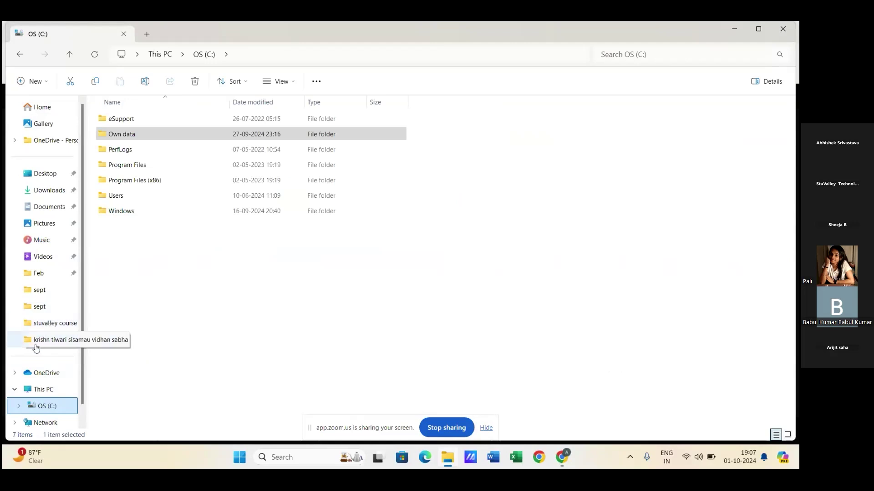
pyautogui.click(54, 324)
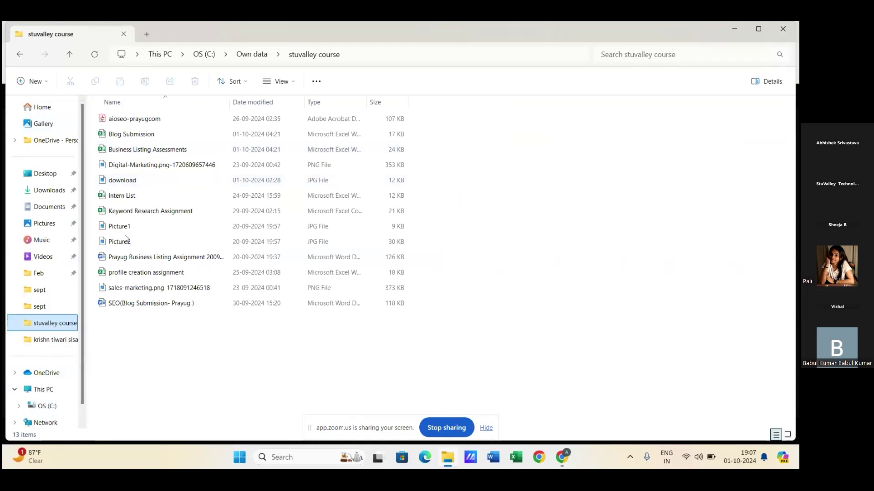
pyautogui.click(137, 213)
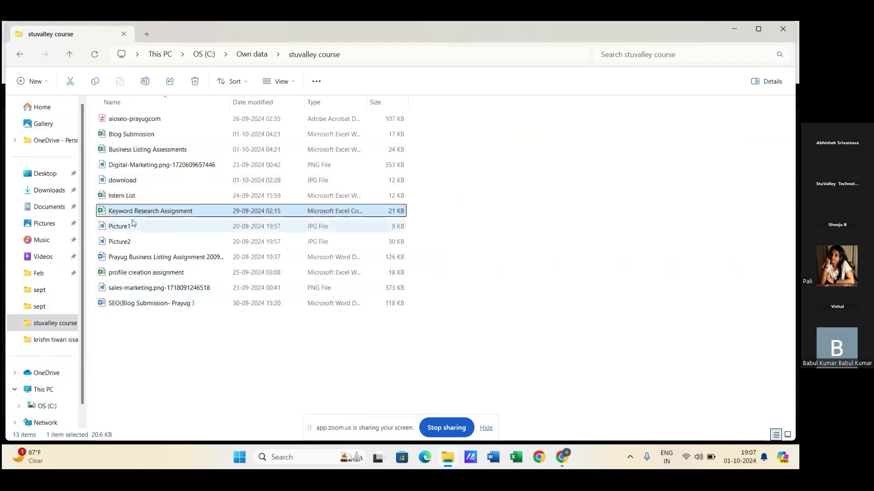
pyautogui.press('Return')
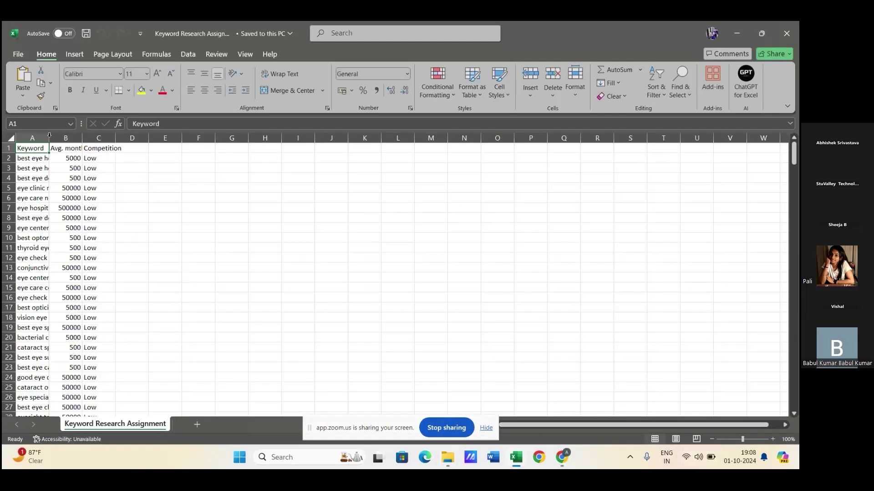
# Widen columns A, B and C so the keywords and the three column headings fit.
pyautogui.moveTo(50, 135); pyautogui.dragTo(230, 136)
pyautogui.doubleClick(263, 137)
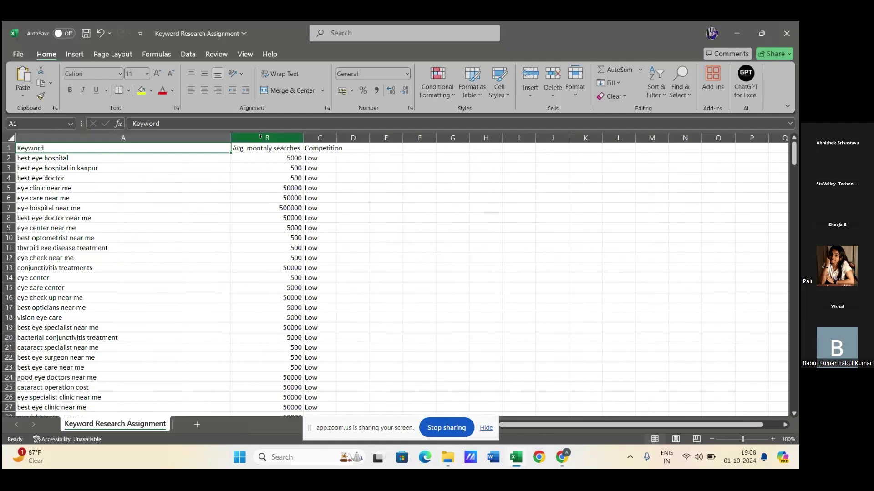
pyautogui.moveTo(337, 138); pyautogui.dragTo(341, 138)
pyautogui.moveTo(794, 155)
pyautogui.mouseDown()
pyautogui.moveTo(794, 178)
pyautogui.moveTo(796, 144)
pyautogui.mouseUp()
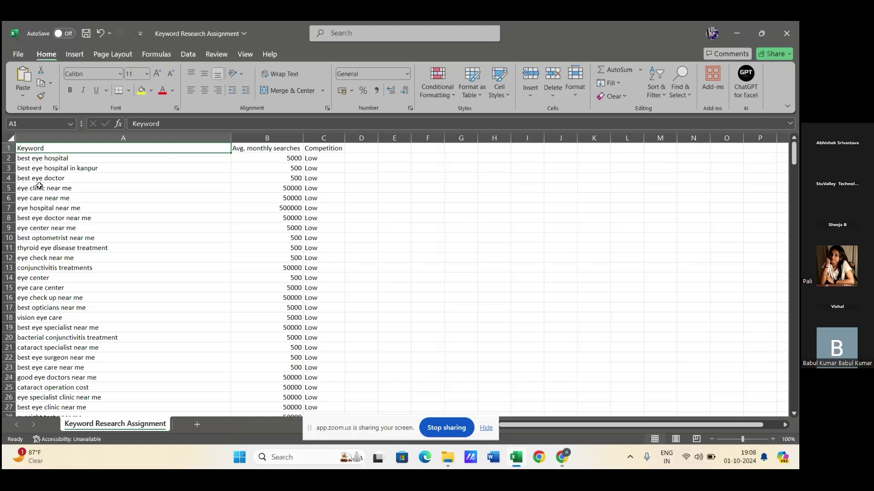
# Highlight the keyword data from A2 to C314 and look back through the rows to the start of the list.
pyautogui.moveTo(55, 159); pyautogui.dragTo(308, 301)
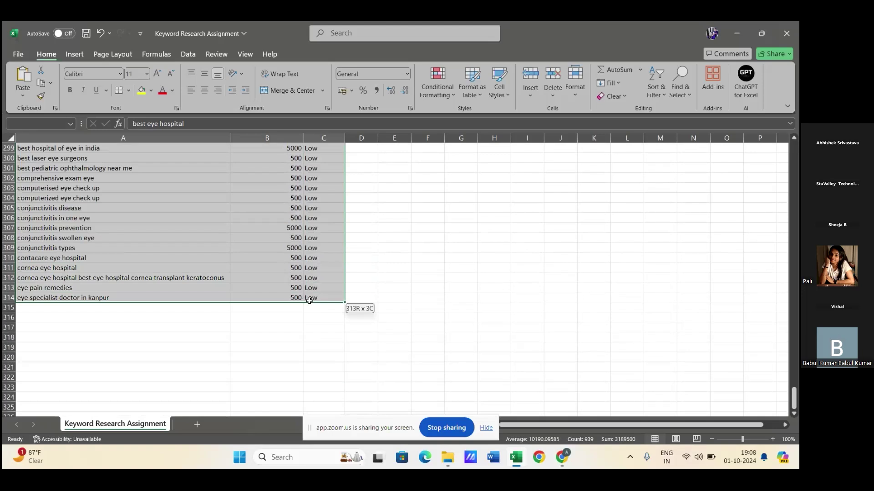
pyautogui.moveTo(309, 301); pyautogui.dragTo(309, 301)
pyautogui.scroll(20, 72, 246)
pyautogui.scroll(20, 73, 246)
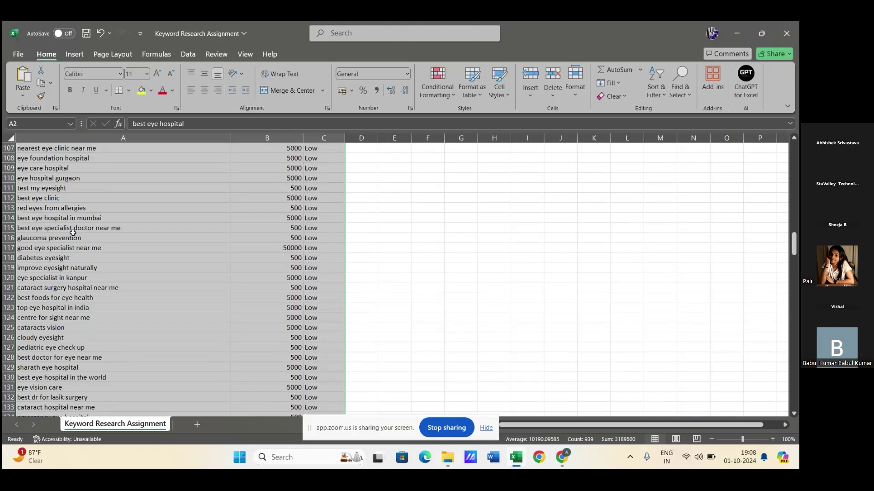
pyautogui.scroll(16, 73, 232)
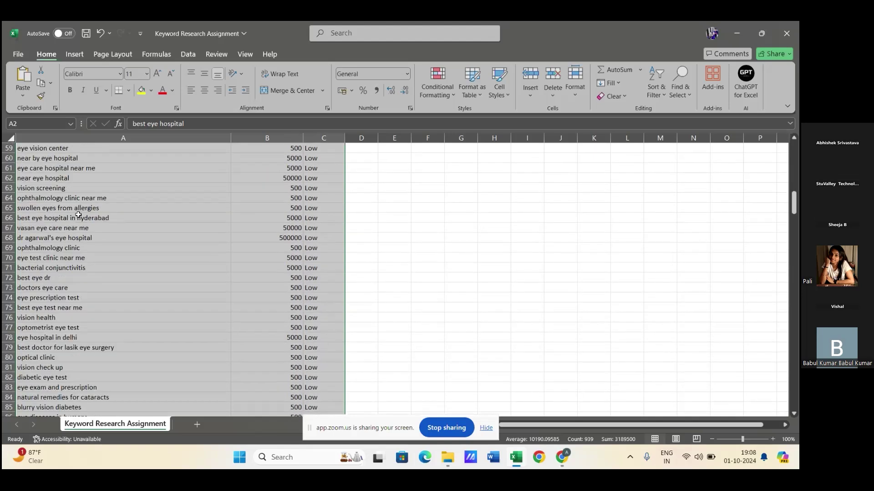
pyautogui.scroll(12, 80, 211)
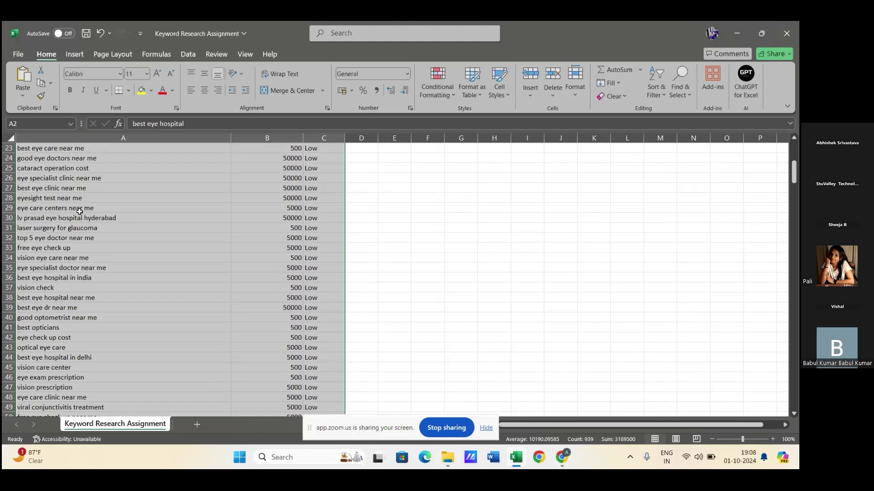
pyautogui.scroll(7, 81, 213)
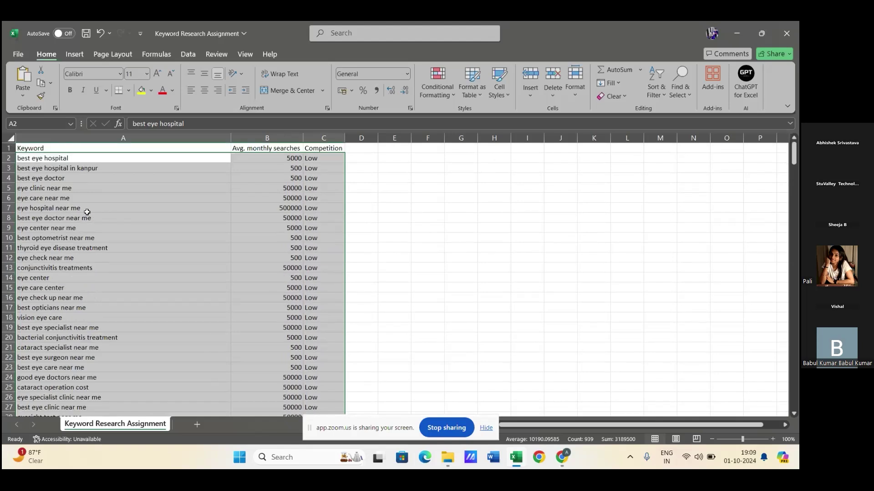
pyautogui.click(79, 200)
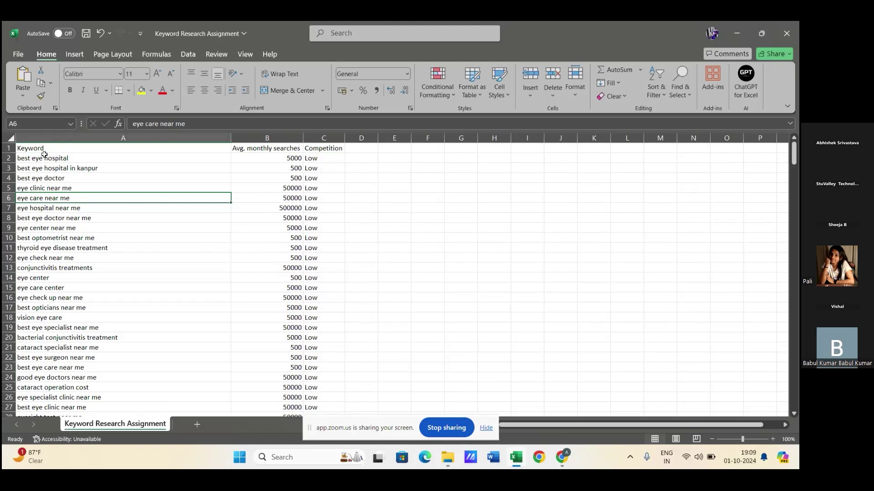
# Highlight columns A to C, and examine the keywords with their average monthly searches and competition.
pyautogui.moveTo(89, 138); pyautogui.dragTo(319, 137)
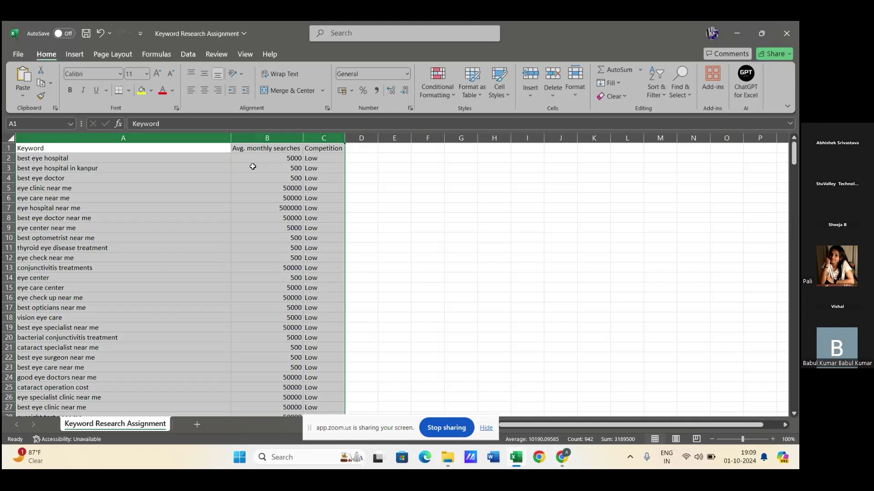
pyautogui.click(206, 198)
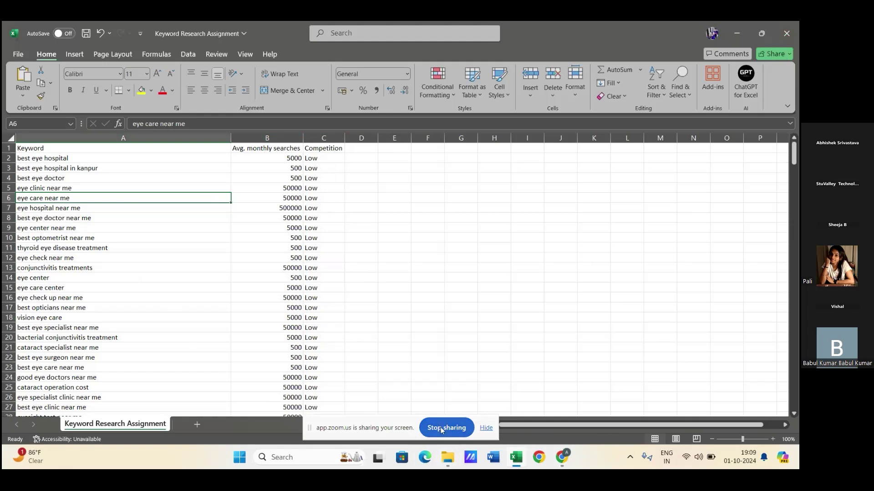
pyautogui.scroll(-20, 371, 328)
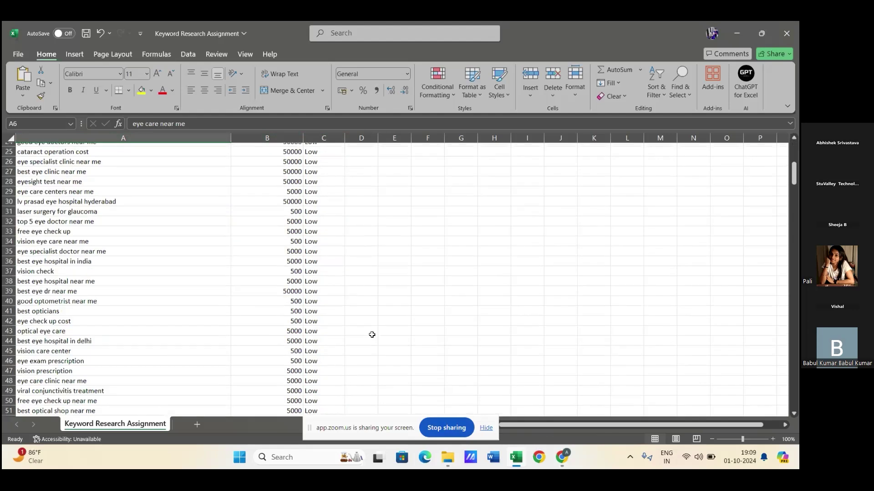
pyautogui.scroll(-20, 381, 351)
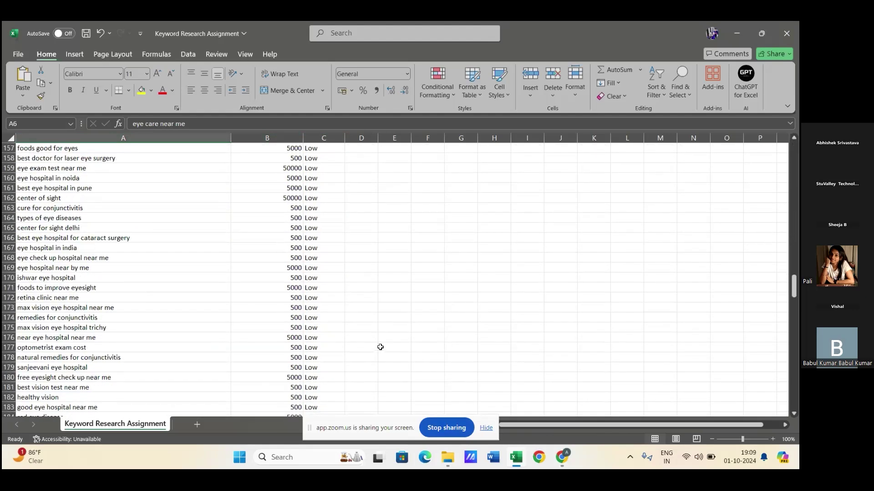
pyautogui.scroll(-4, 380, 347)
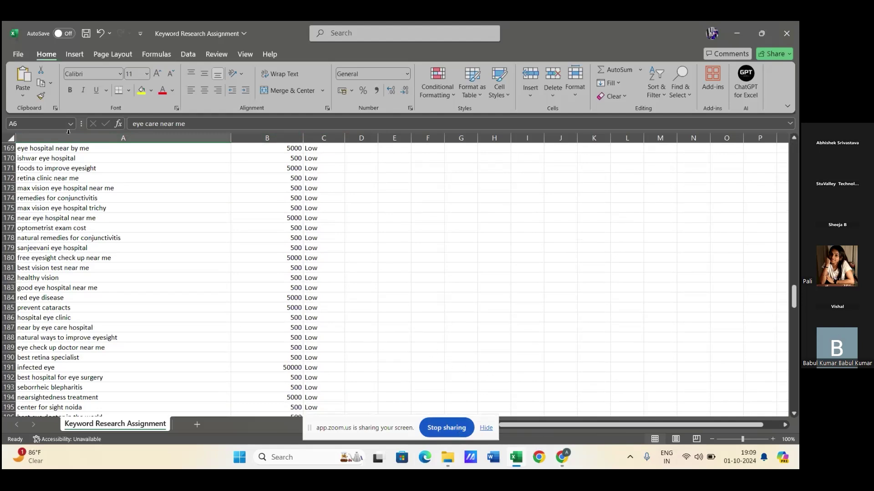
pyautogui.scroll(20, 182, 250)
pyautogui.scroll(20, 281, 322)
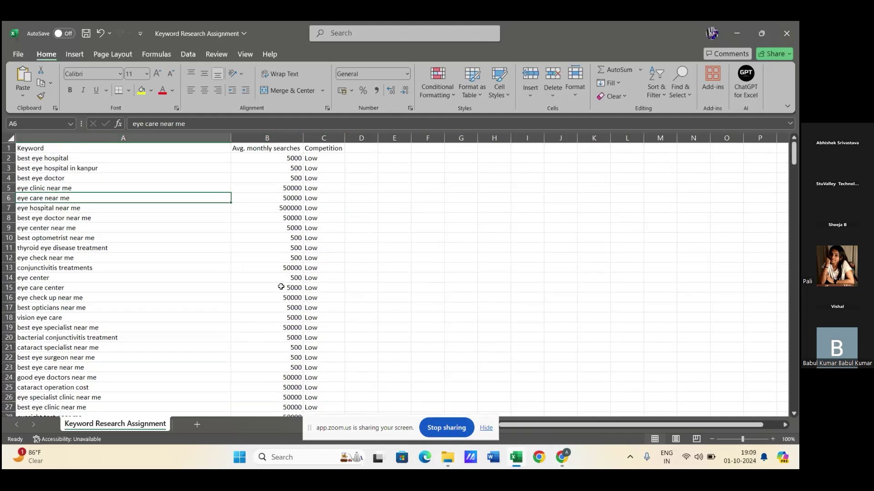
# Make the header cells A1:C1 bold and give them a yellow fill.
pyautogui.moveTo(59, 150); pyautogui.dragTo(324, 151)
pyautogui.click(70, 89)
pyautogui.click(141, 90)
# Review the whole keyword list down to its last rows and return to the header row.
pyautogui.scroll(-8, 283, 246)
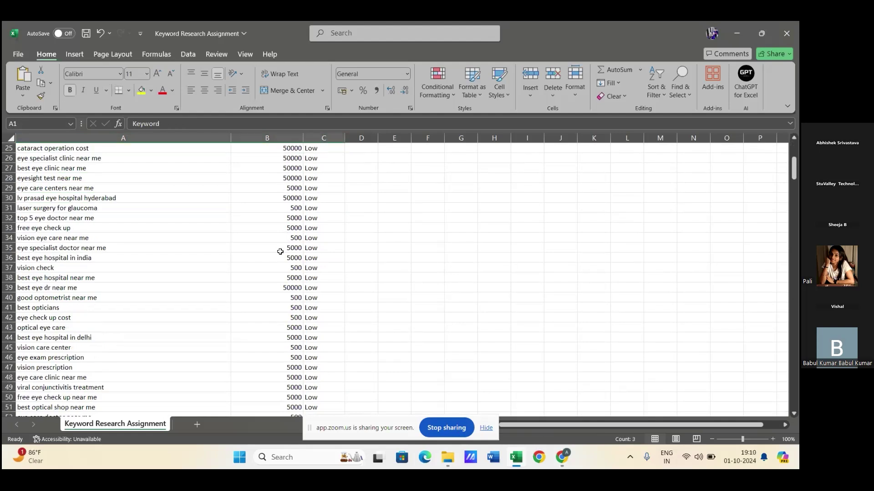
pyautogui.scroll(8, 283, 239)
pyautogui.scroll(-4, 283, 238)
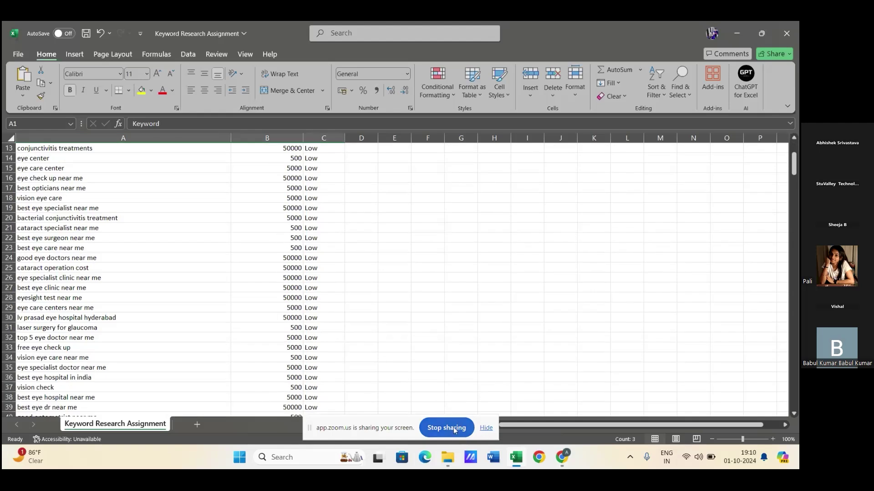
pyautogui.scroll(-20, 187, 281)
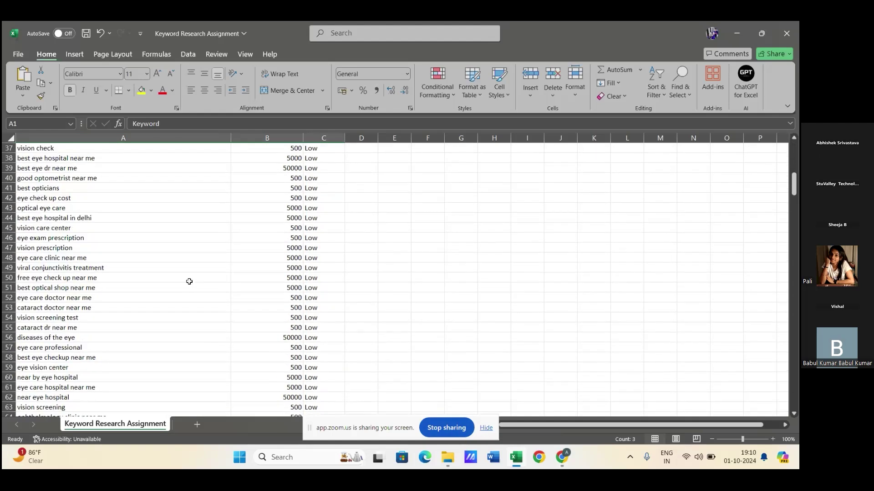
pyautogui.scroll(-20, 177, 277)
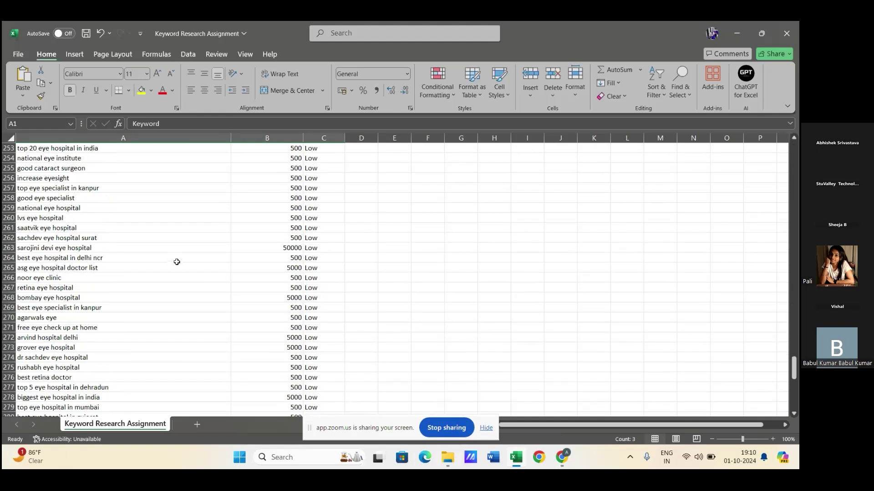
pyautogui.scroll(-12, 176, 262)
pyautogui.scroll(4, 178, 262)
pyautogui.scroll(20, 177, 262)
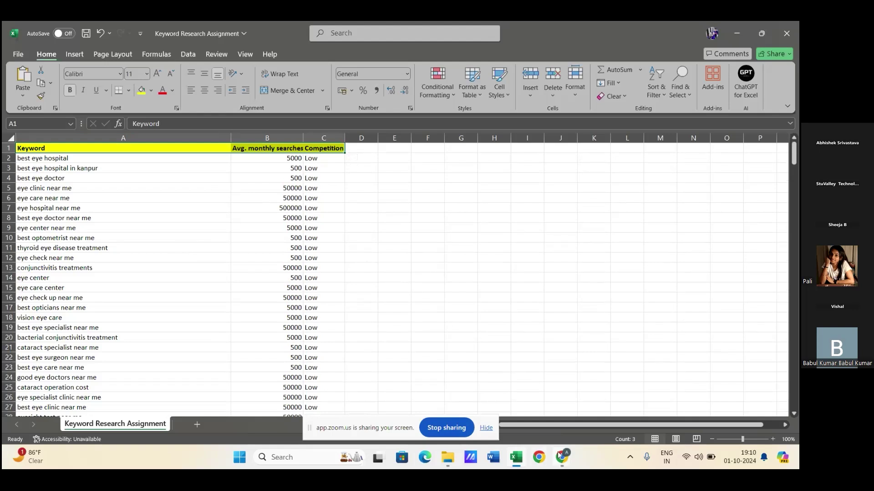
pyautogui.moveTo(552, 449)
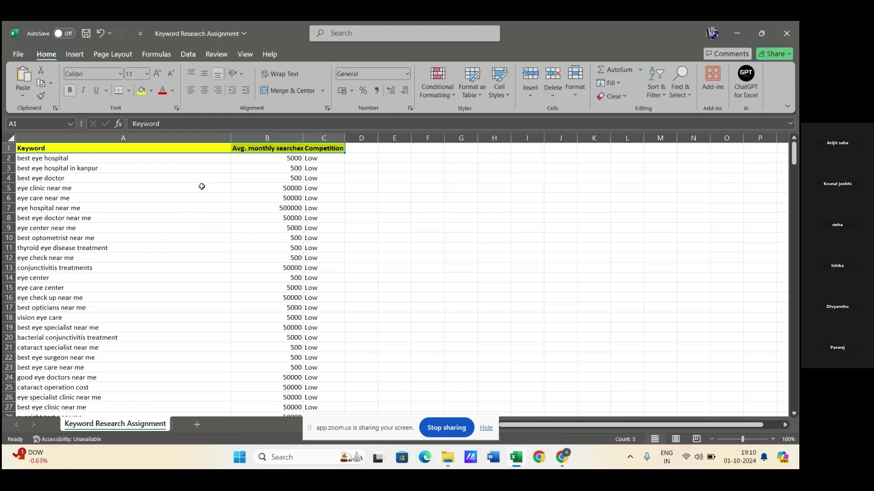
# Highlight all keyword rows below the header through row 314 and look over the list again.
pyautogui.click(236, 175)
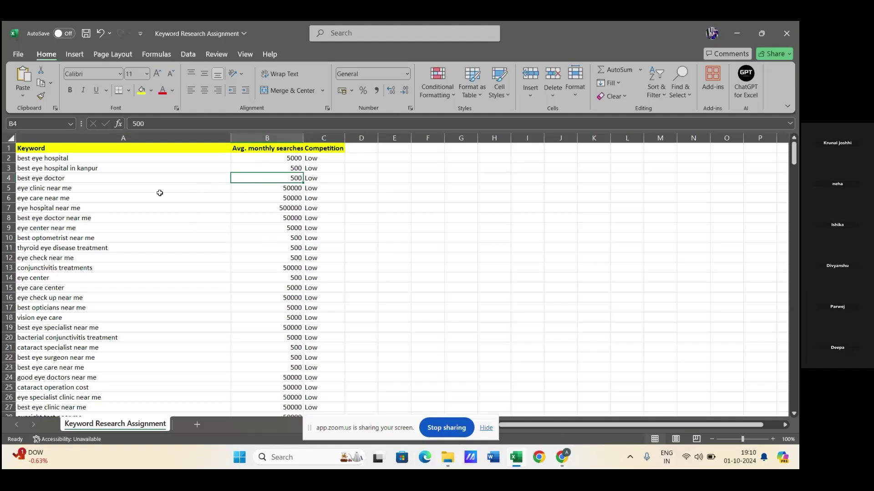
pyautogui.moveTo(130, 157); pyautogui.dragTo(309, 356)
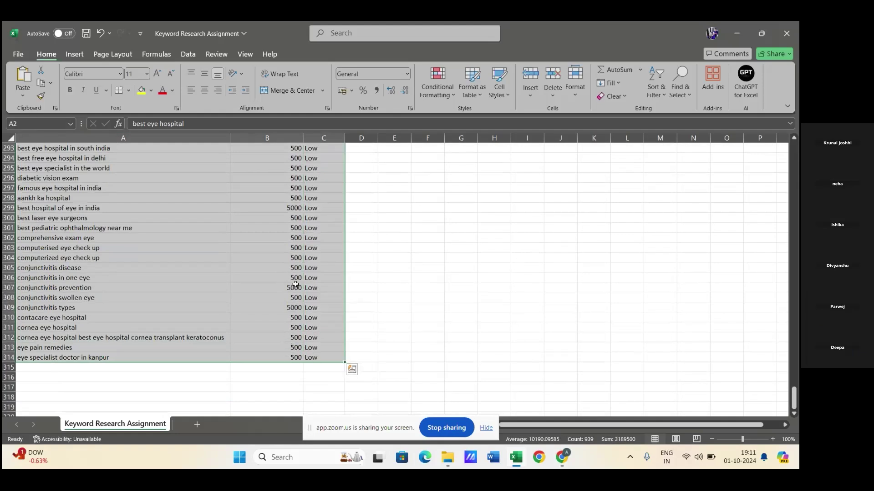
pyautogui.scroll(20, 271, 260)
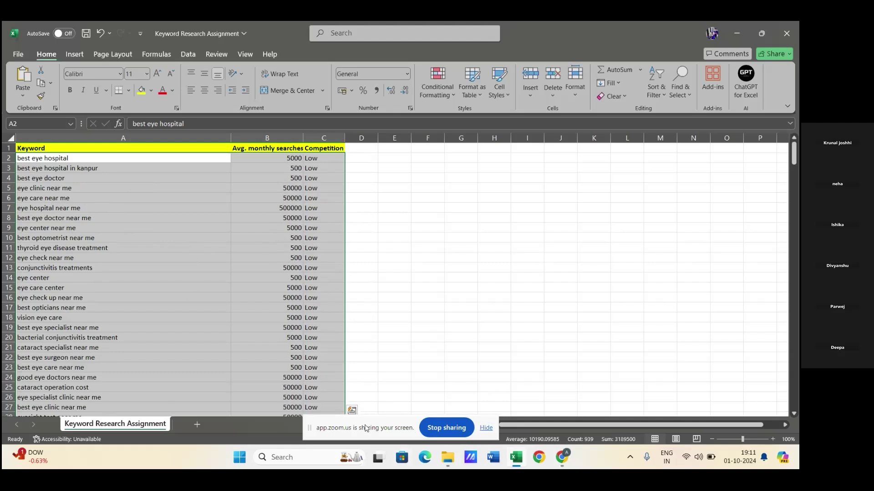
pyautogui.click(88, 239)
pyautogui.scroll(-20, 149, 225)
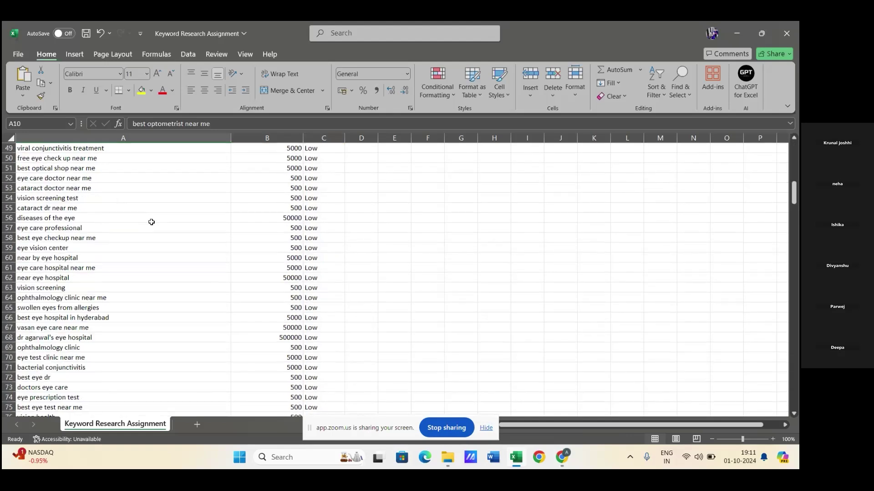
pyautogui.scroll(20, 156, 220)
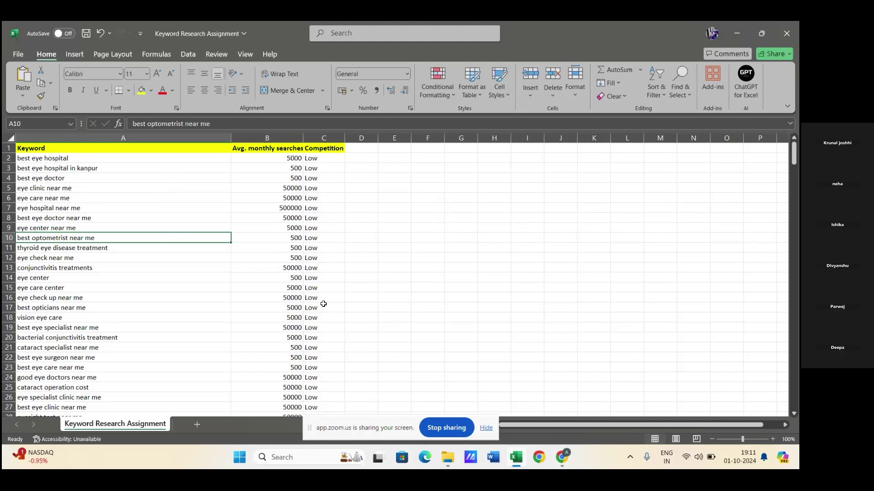
pyautogui.rightClick(407, 387)
pyautogui.click(256, 276)
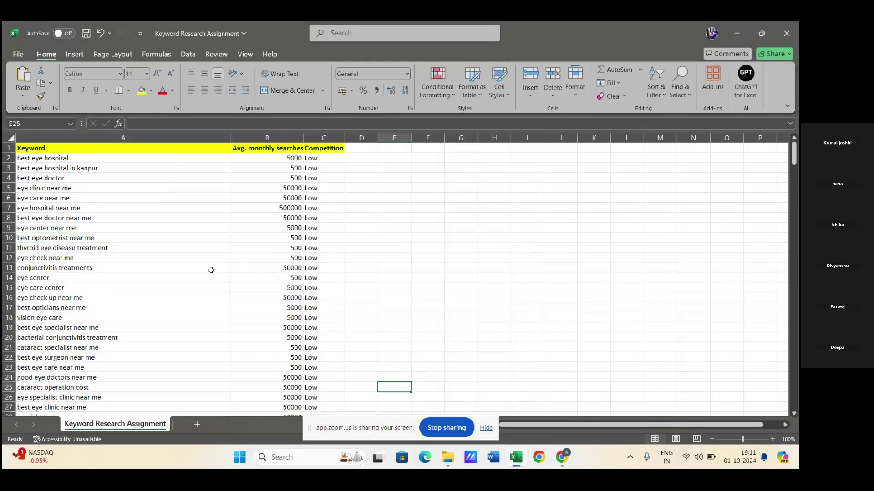
pyautogui.click(212, 270)
pyautogui.click(229, 236)
pyautogui.click(190, 228)
pyautogui.click(196, 200)
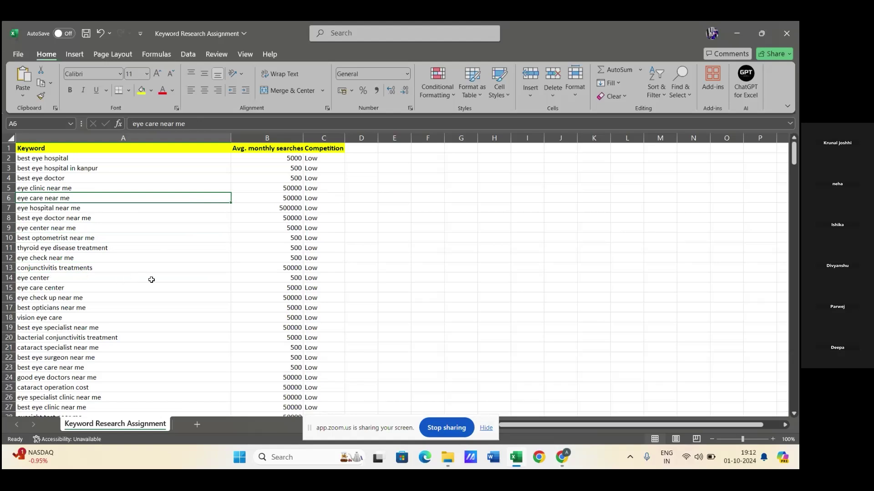
# Switch from the workbook to the Zoom meeting window in Chrome.
pyautogui.click(559, 458)
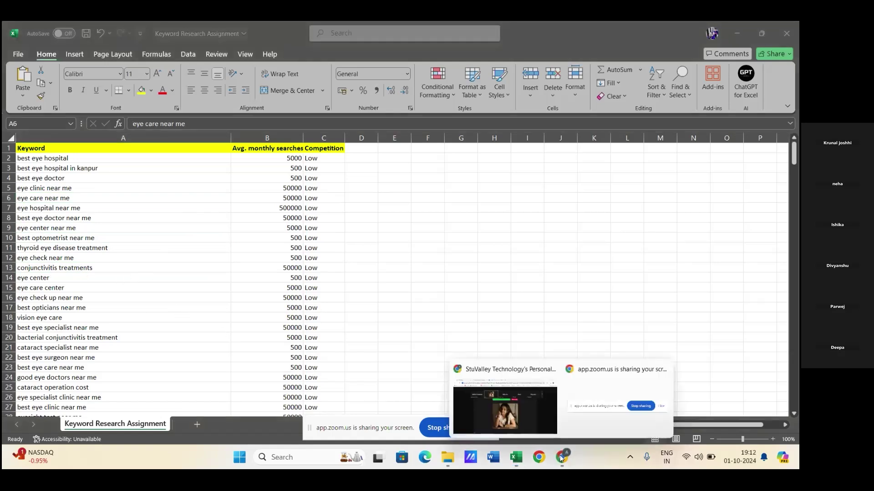
pyautogui.click(549, 409)
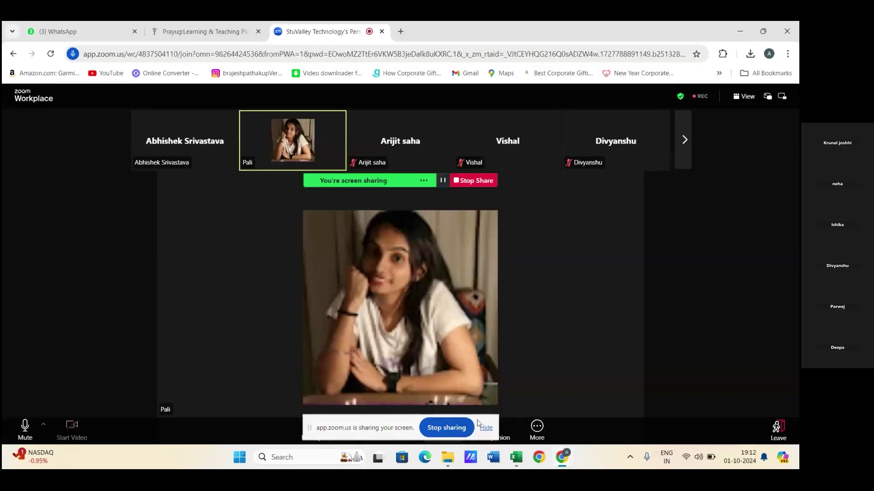
# Stop sharing the screen in the Zoom meeting.
pyautogui.click(452, 427)
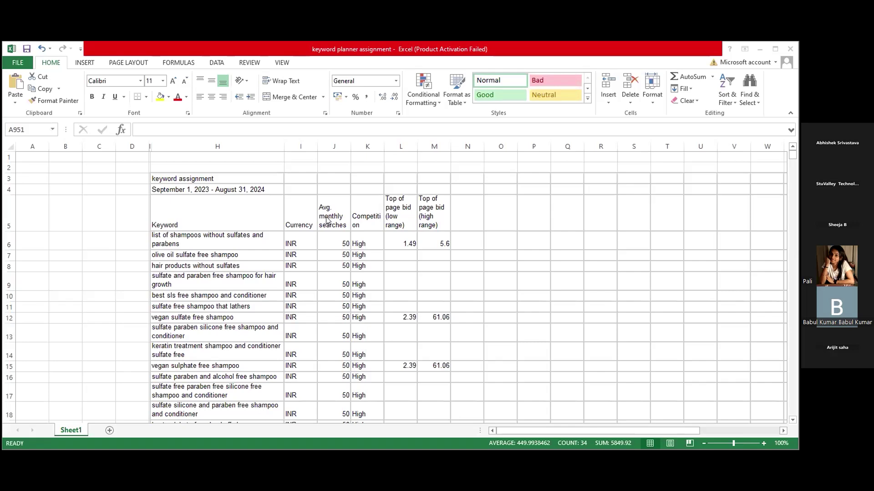
# Review the shampoo keyword list in the keyword planner assignment down to its last row and return to the start.
pyautogui.click(609, 349)
pyautogui.scroll(1, 609, 349)
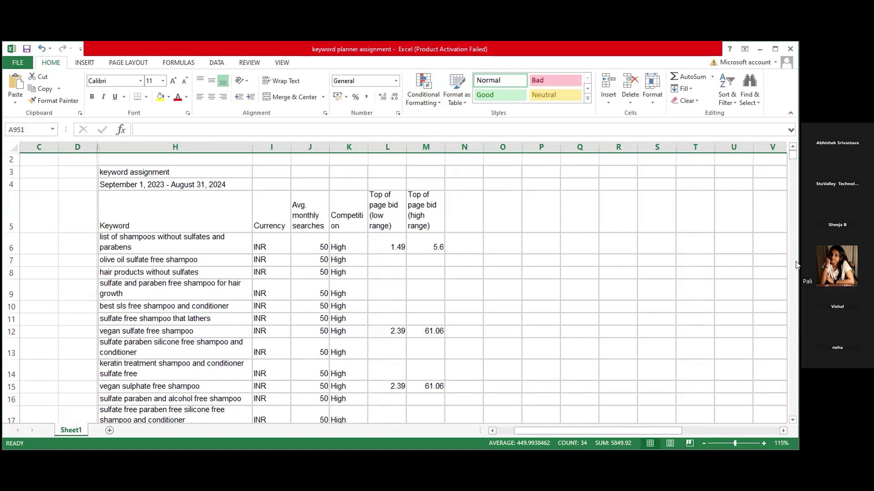
pyautogui.moveTo(793, 154); pyautogui.dragTo(791, 325)
pyautogui.scroll(-8, 404, 382)
pyautogui.scroll(-20, 405, 382)
pyautogui.scroll(-12, 401, 390)
pyautogui.scroll(3, 409, 214)
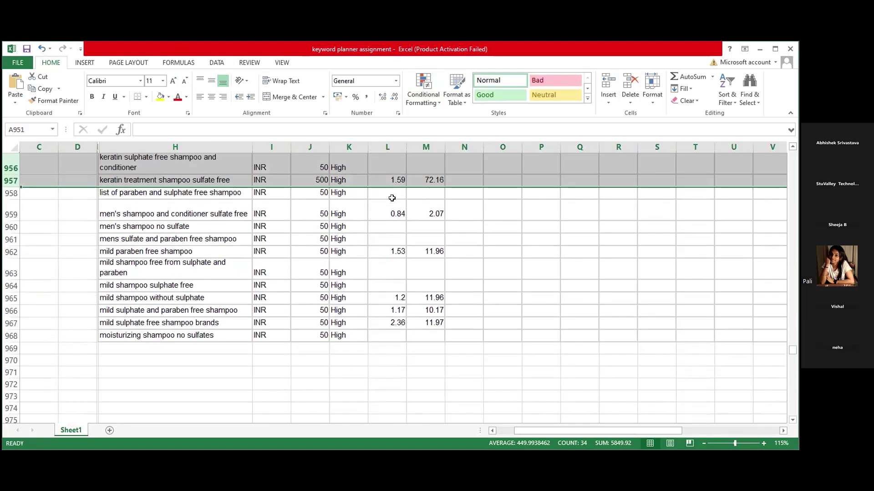
pyautogui.moveTo(794, 350); pyautogui.dragTo(792, 157)
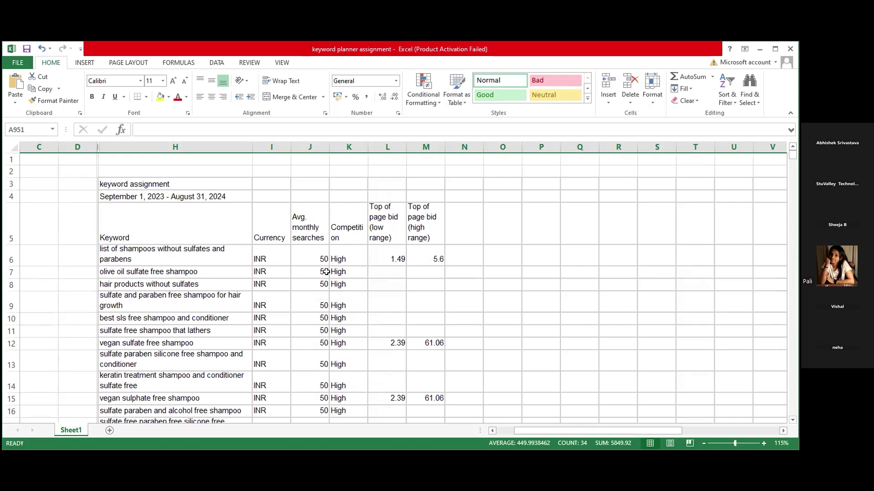
# Examine the average monthly searches in J6 and J23 and compare them with keywords further down the list.
pyautogui.click(322, 257)
pyautogui.scroll(-4, 325, 282)
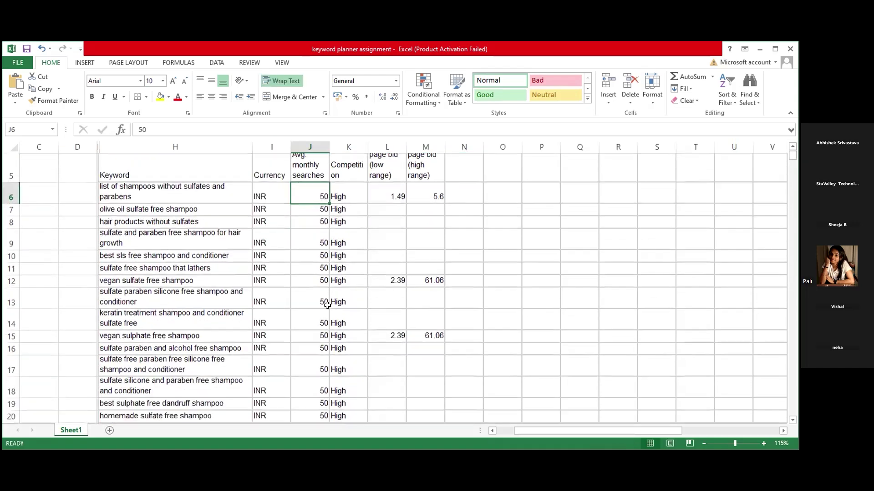
pyautogui.scroll(-3, 327, 306)
pyautogui.click(319, 173)
pyautogui.scroll(-13, 319, 336)
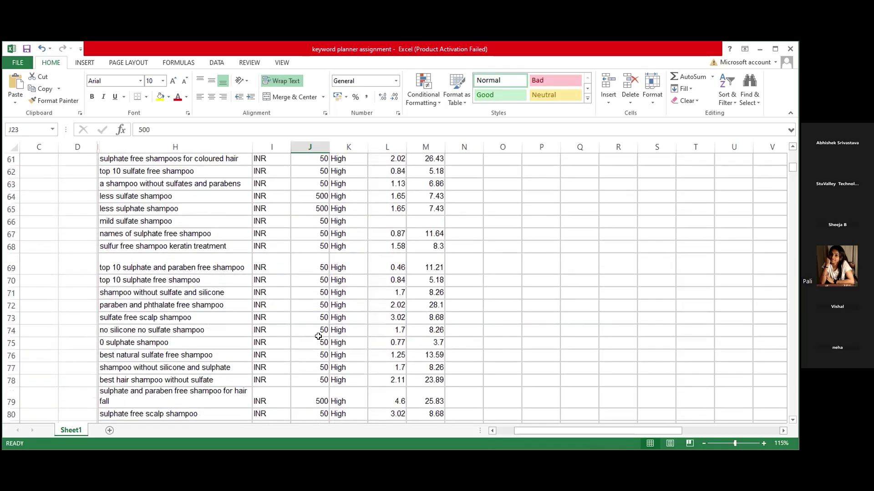
pyautogui.scroll(19, 479, 347)
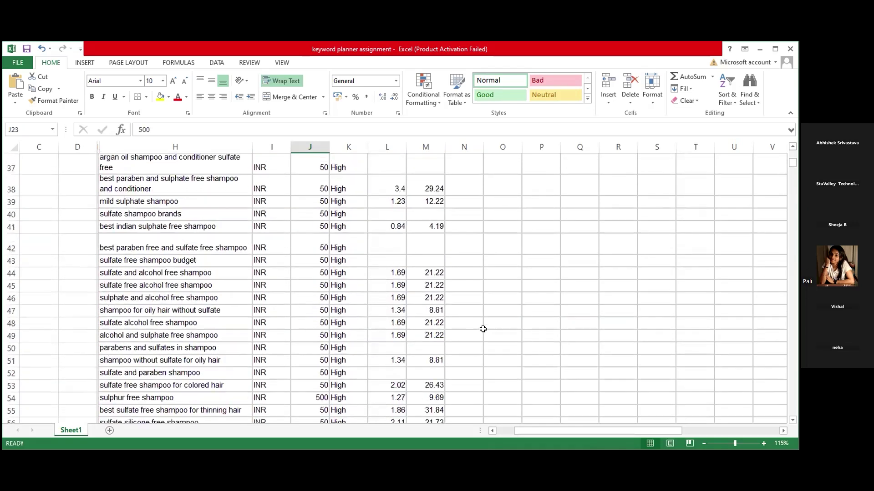
pyautogui.scroll(1, 486, 328)
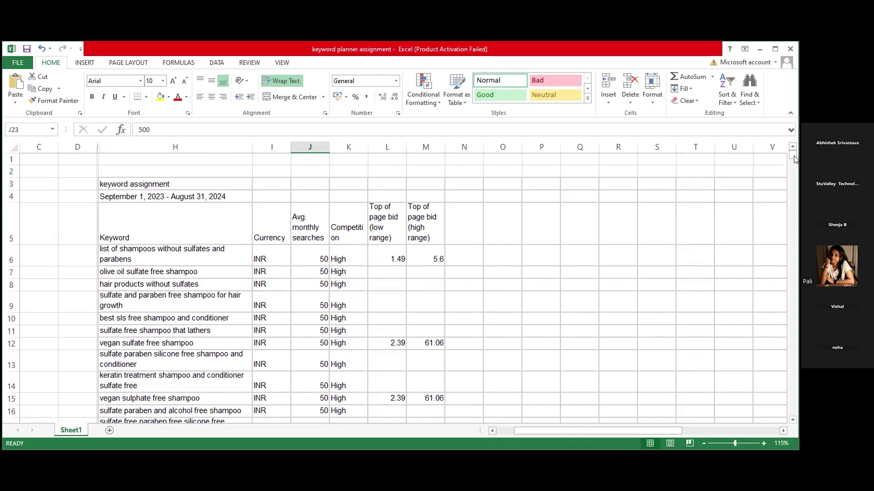
# Highlight the last keyword row, row 968, and return to the header row.
pyautogui.moveTo(794, 159); pyautogui.dragTo(782, 346)
pyautogui.scroll(-1, 216, 382)
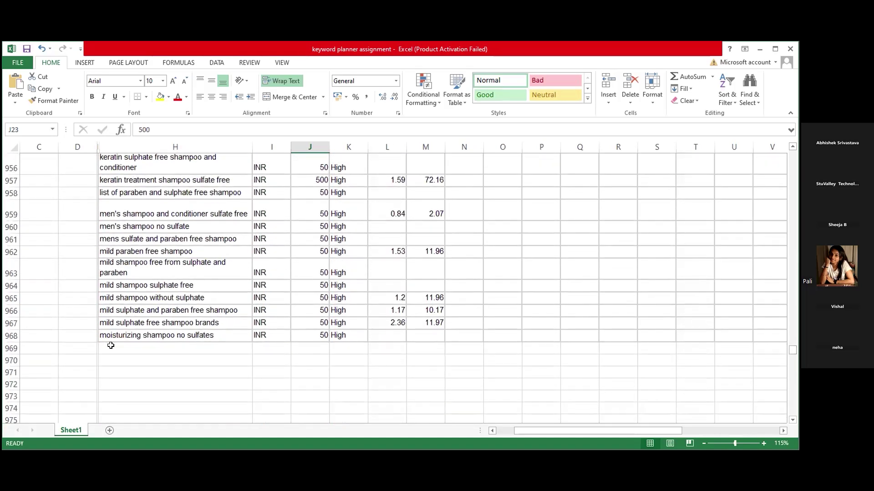
pyautogui.click(8, 336)
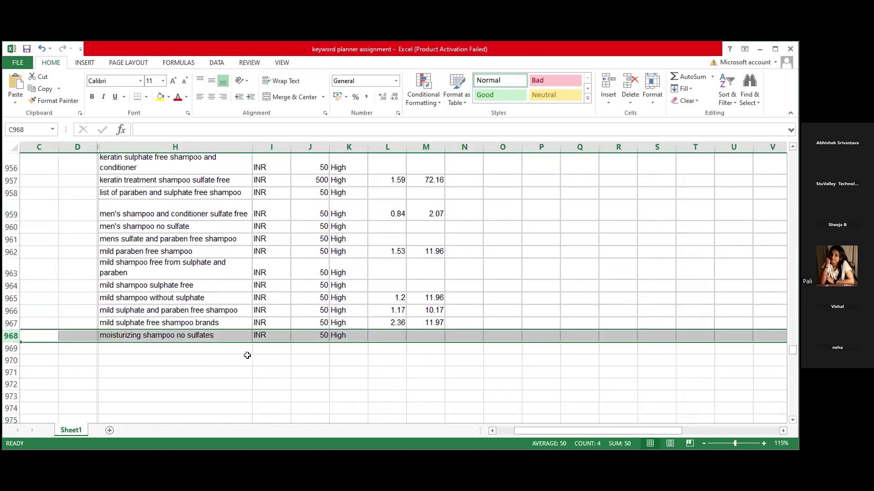
pyautogui.moveTo(793, 349); pyautogui.dragTo(782, 148)
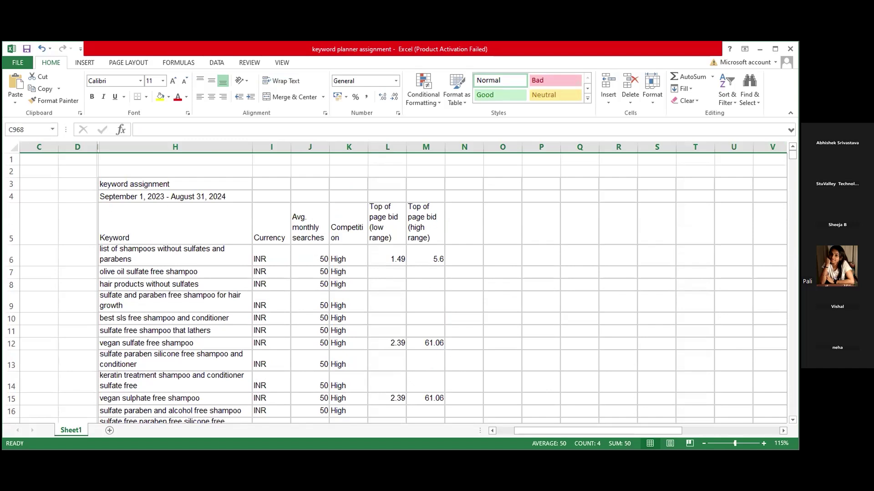
# Look over the upper part of the keyword list and highlight the empty top of page bid cells L7:M11.
pyautogui.moveTo(796, 155)
pyautogui.mouseDown()
pyautogui.moveTo(787, 399)
pyautogui.moveTo(792, 165)
pyautogui.mouseUp()
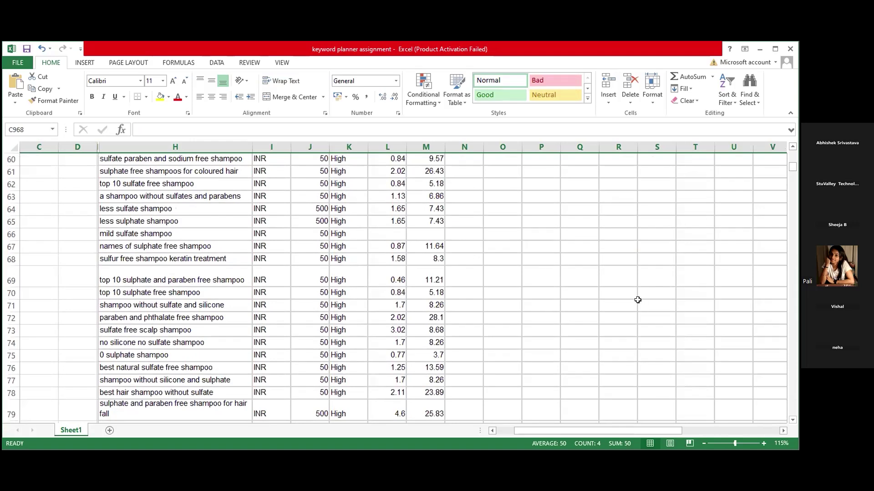
pyautogui.scroll(4, 592, 291)
pyautogui.scroll(16, 626, 314)
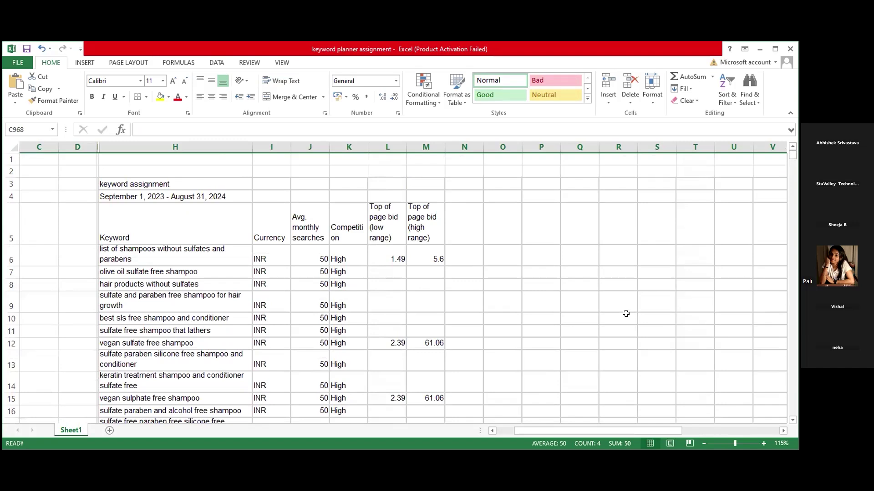
pyautogui.moveTo(385, 272); pyautogui.dragTo(430, 331)
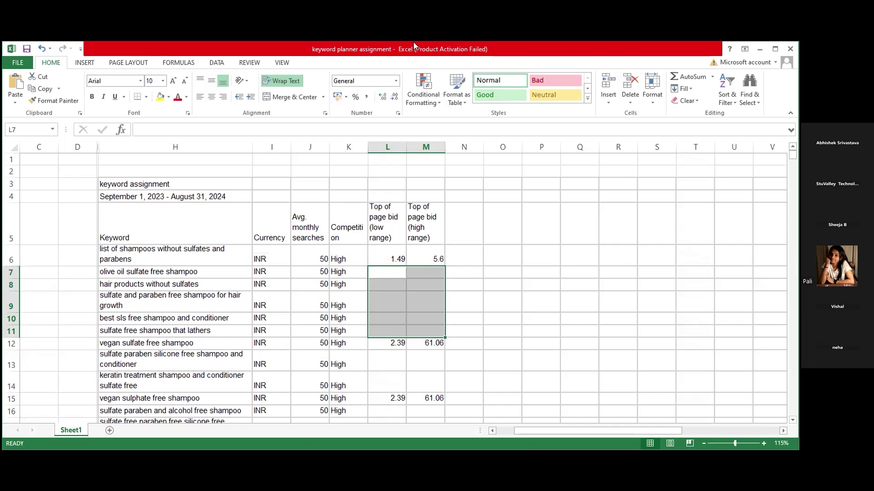
# Point out the average monthly searches in J16 and J21 and go back to the column headers.
pyautogui.click(519, 91)
pyautogui.click(322, 412)
pyautogui.scroll(-4, 330, 380)
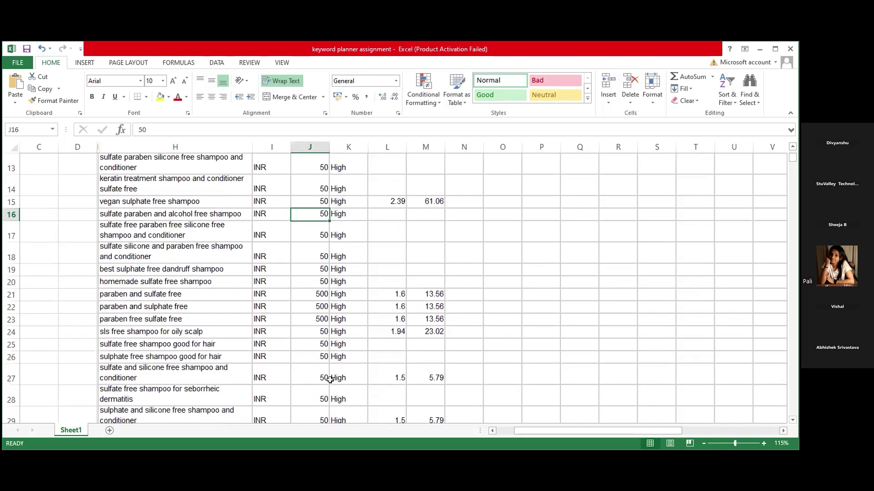
pyautogui.click(320, 296)
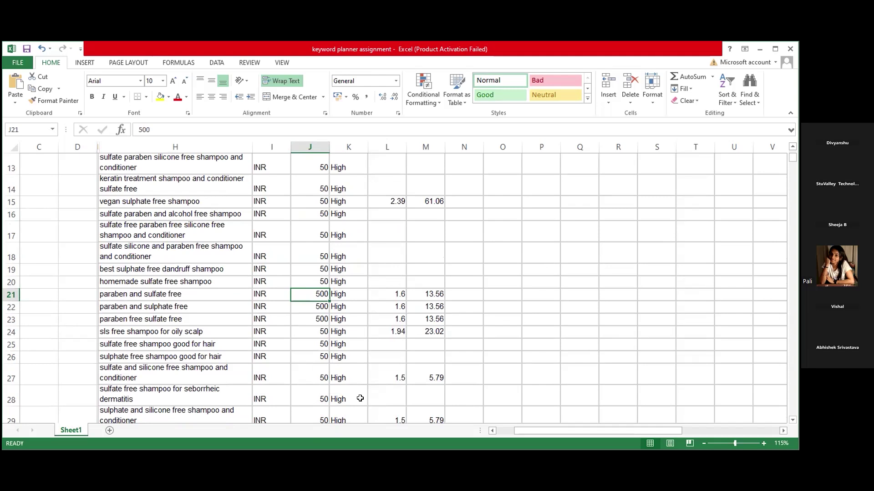
pyautogui.scroll(3, 360, 399)
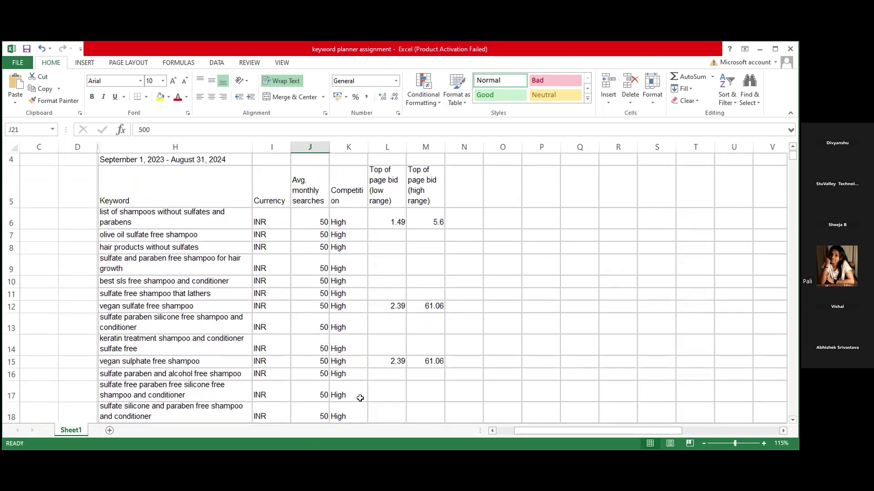
pyautogui.scroll(1, 360, 398)
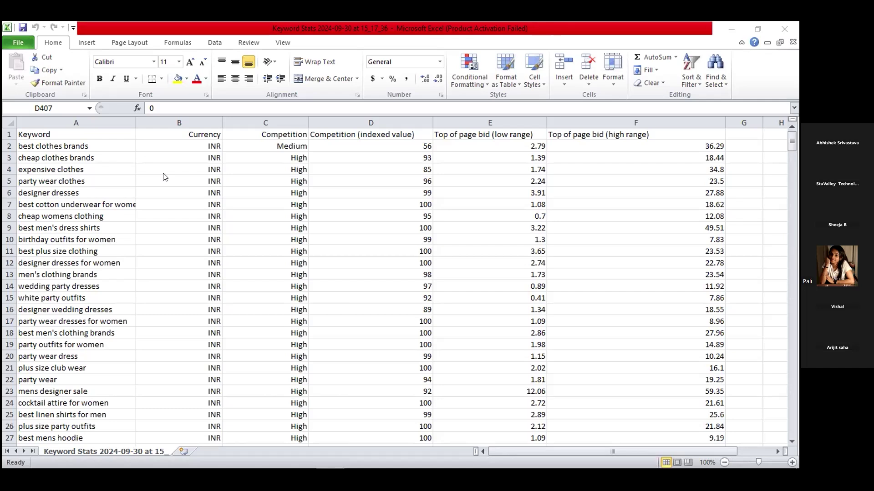
# Review the clothing keywords in the Keyword Stats workbook down to the final rows and return to the header row.
pyautogui.click(791, 137)
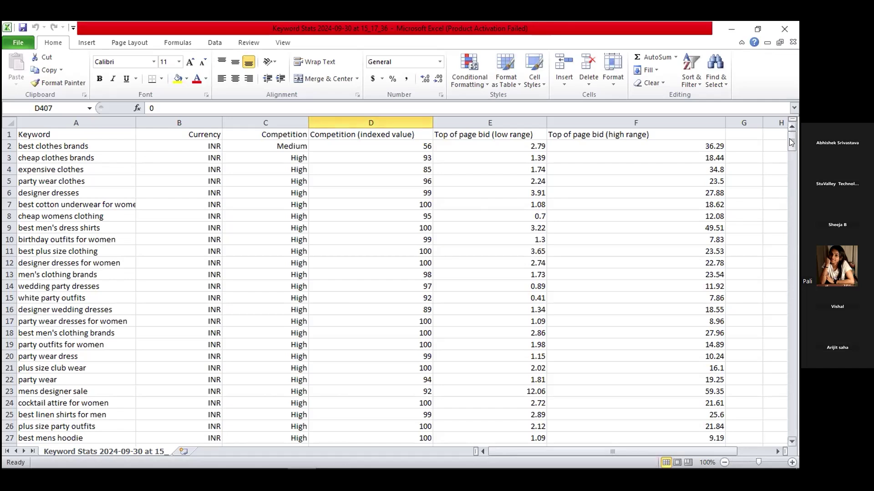
pyautogui.moveTo(791, 142); pyautogui.dragTo(790, 128)
pyautogui.moveTo(790, 143)
pyautogui.mouseDown()
pyautogui.moveTo(792, 167)
pyautogui.moveTo(788, 136)
pyautogui.mouseUp()
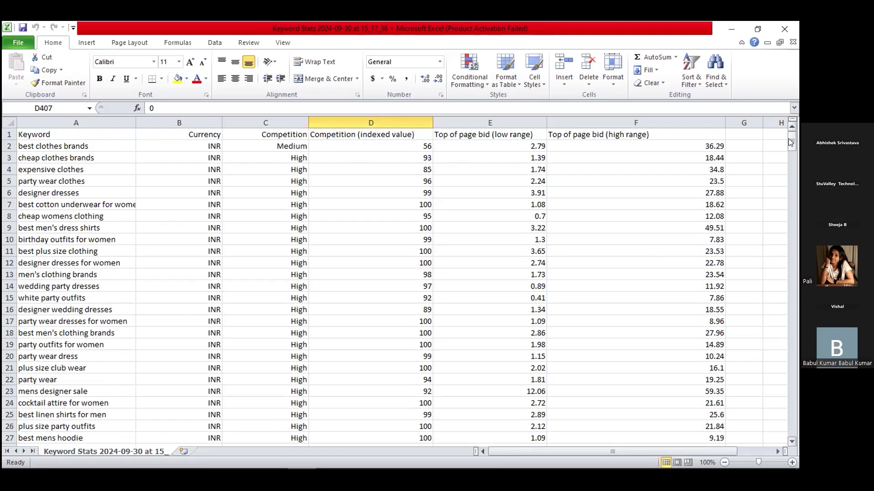
pyautogui.moveTo(790, 145); pyautogui.dragTo(793, 451)
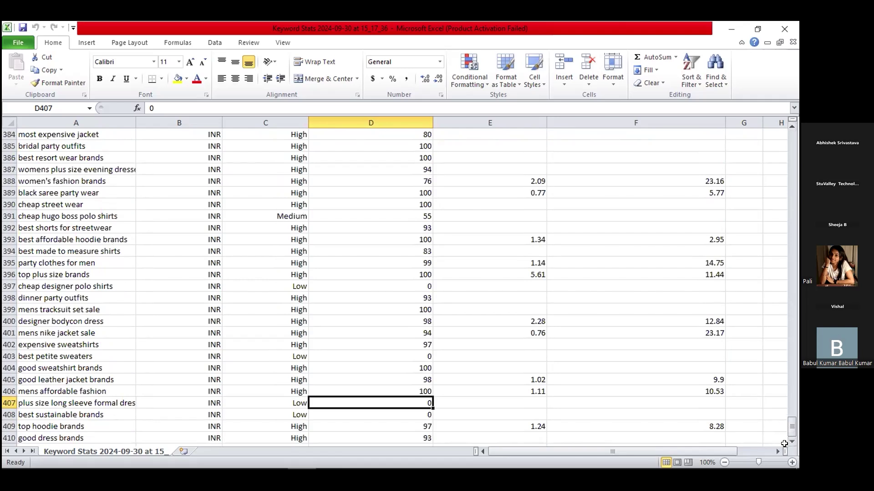
pyautogui.moveTo(790, 426); pyautogui.dragTo(790, 447)
pyautogui.moveTo(792, 271); pyautogui.dragTo(792, 137)
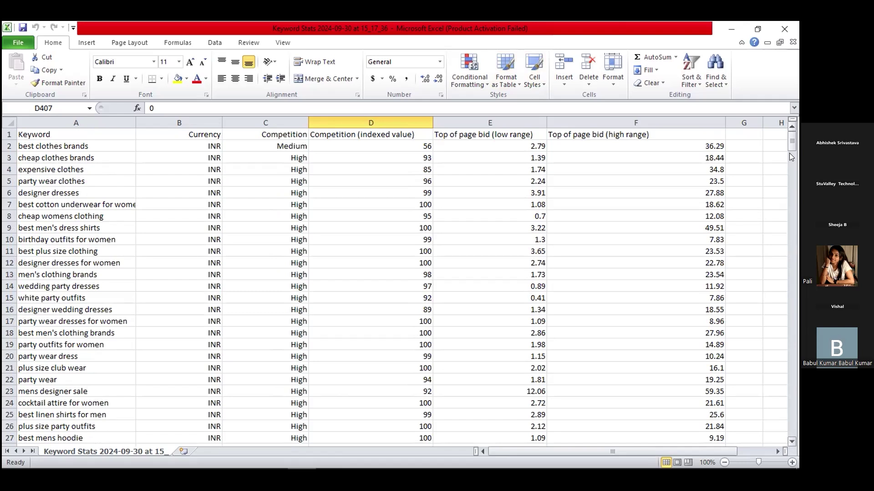
pyautogui.hotkey('alt', 'a')
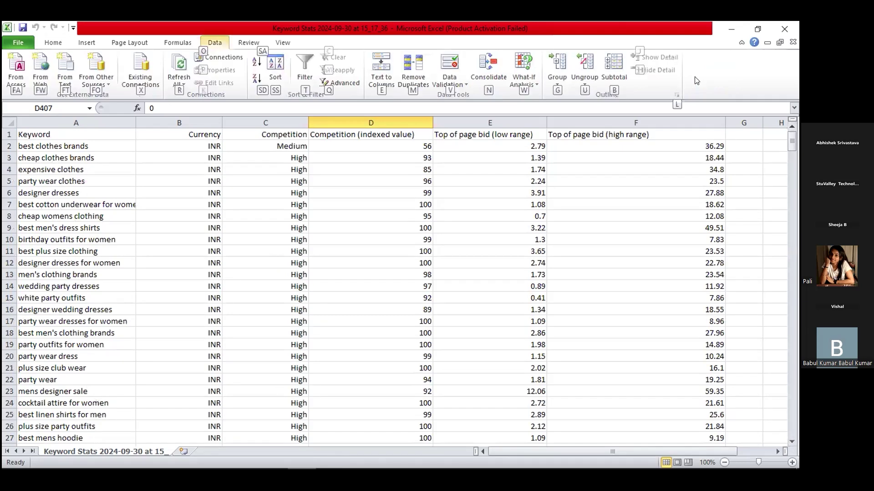
pyautogui.hotkey('alt', 'Tab')
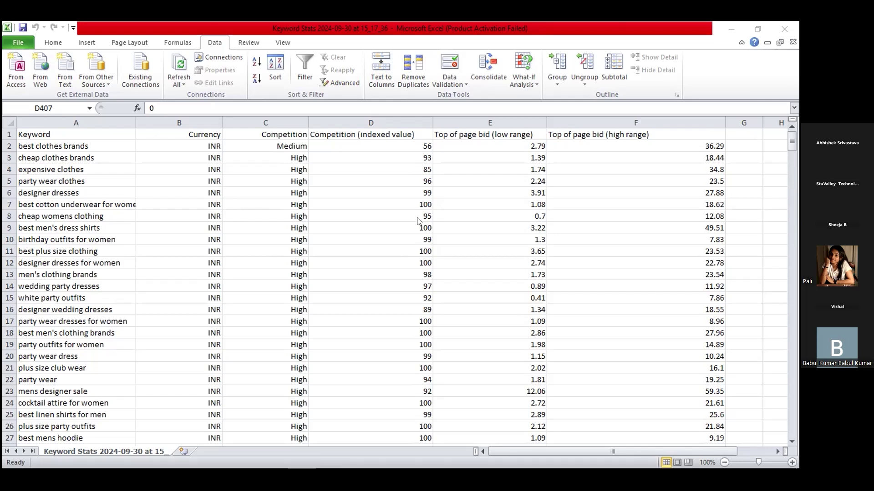
# Check the end of the clothing keyword list around row 410 once more and return to the header row.
pyautogui.click(790, 134)
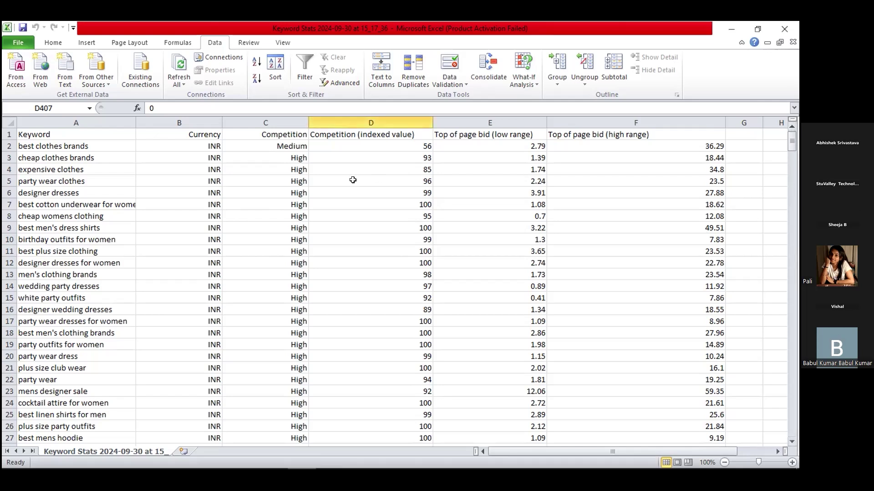
pyautogui.moveTo(792, 144); pyautogui.dragTo(788, 431)
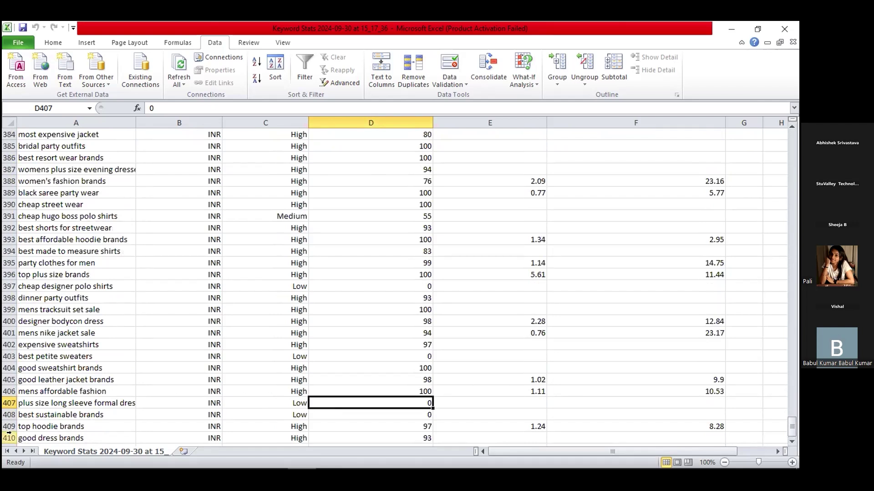
pyautogui.moveTo(795, 429); pyautogui.dragTo(763, 157)
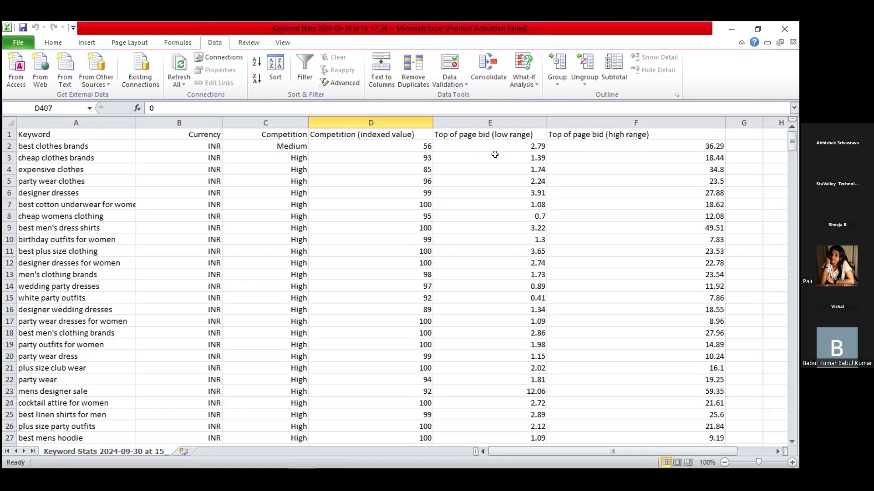
# Examine the competition and bid values of the clothing keywords from row 35 through about row 140.
pyautogui.moveTo(792, 145); pyautogui.dragTo(781, 169)
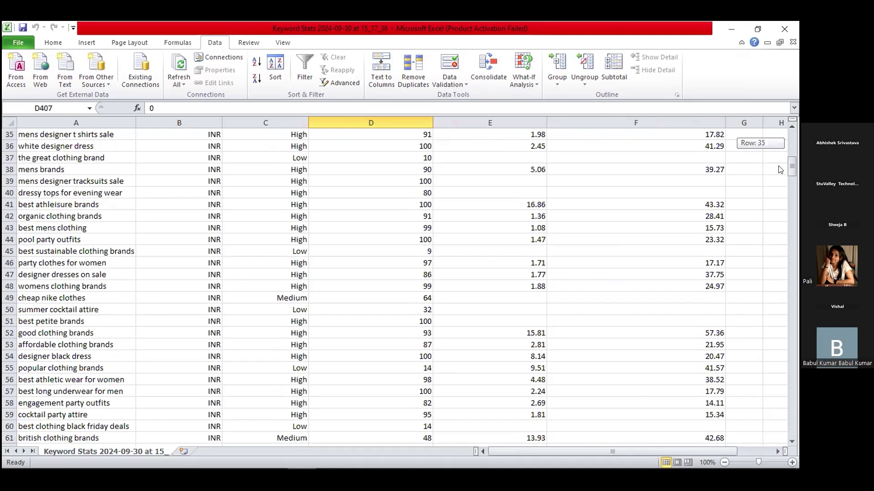
pyautogui.moveTo(781, 169); pyautogui.dragTo(773, 223)
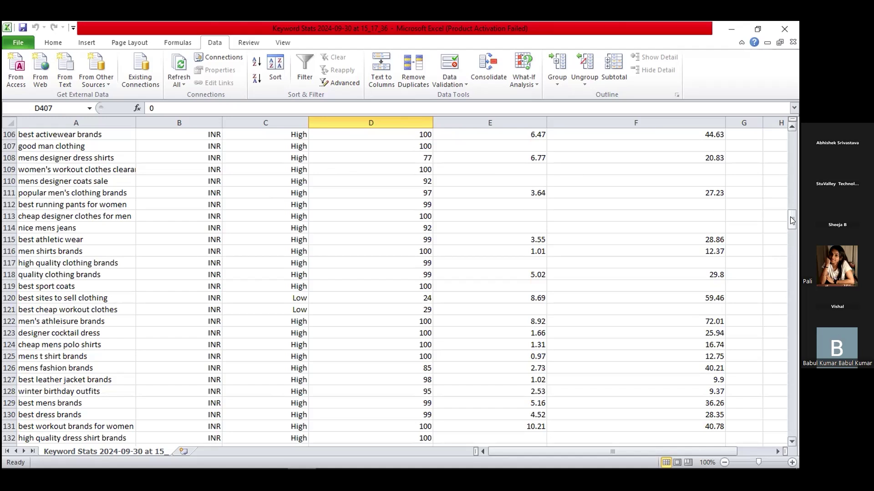
pyautogui.moveTo(790, 216); pyautogui.dragTo(790, 222)
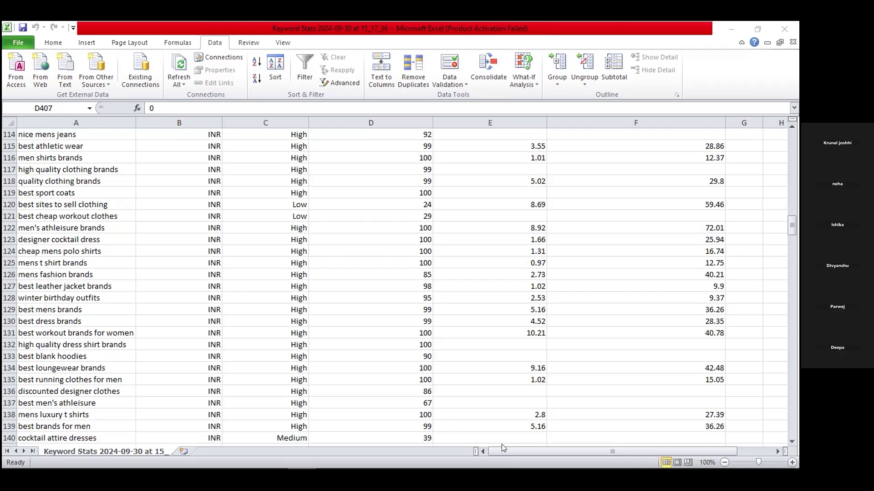
pyautogui.click(516, 450)
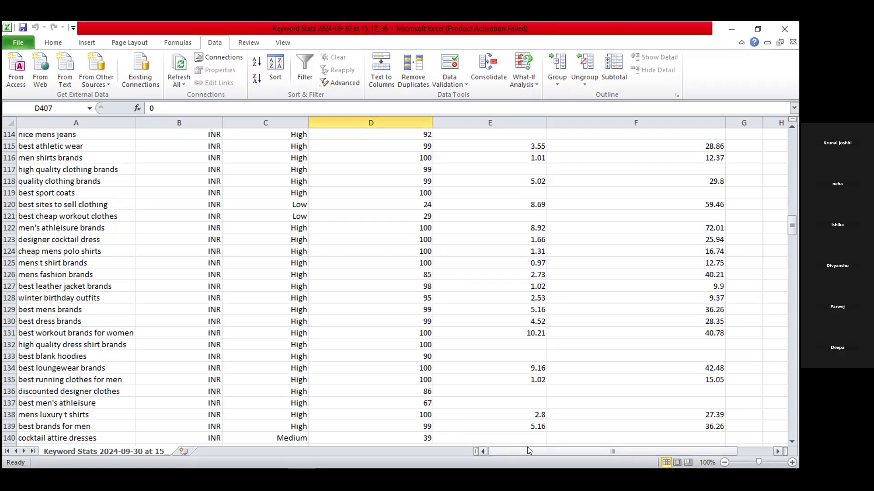
pyautogui.moveTo(585, 452); pyautogui.dragTo(567, 451)
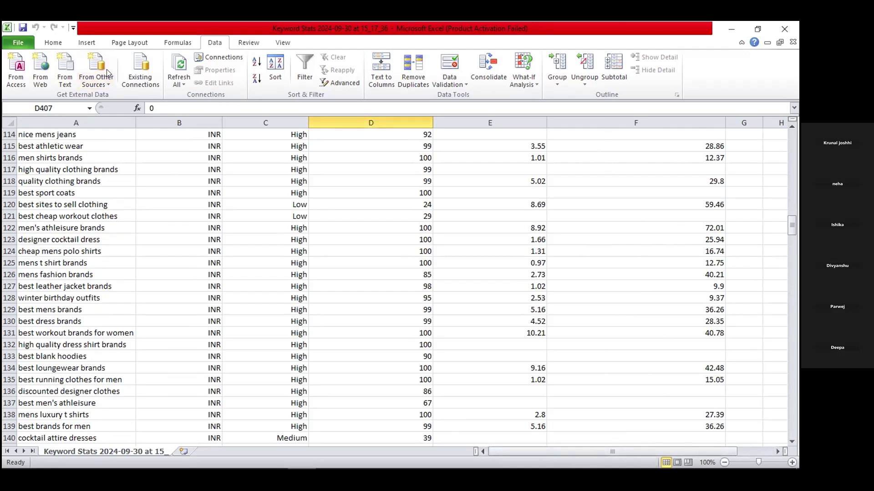
pyautogui.hotkey('alt', 'a')
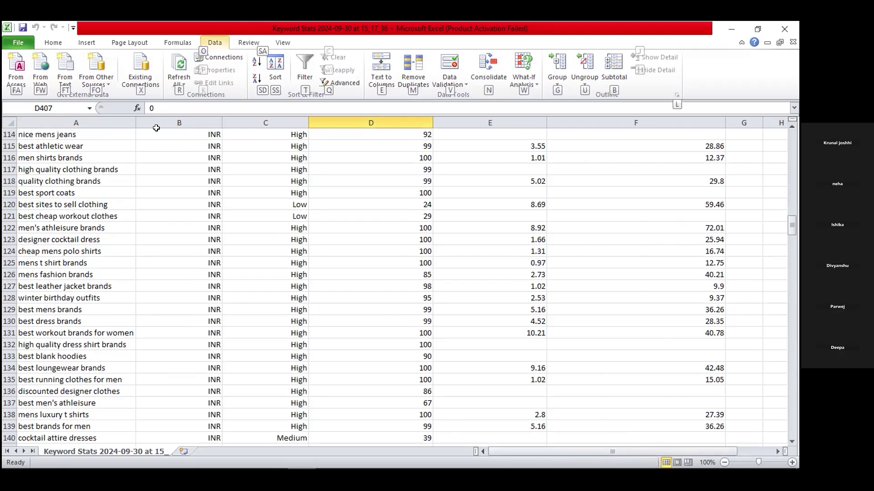
pyautogui.click(128, 79)
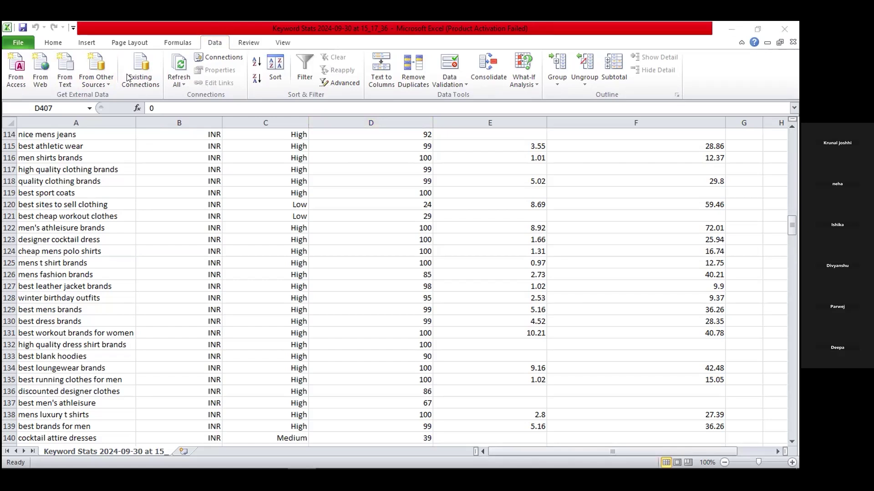
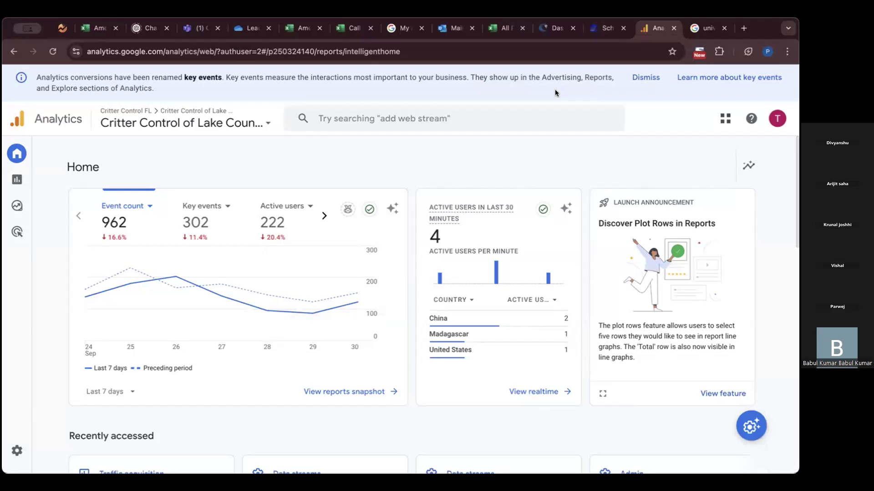
# Browse the date range options of the Home overview card from Custom to Last year, keeping the current range.
pyautogui.click(109, 391)
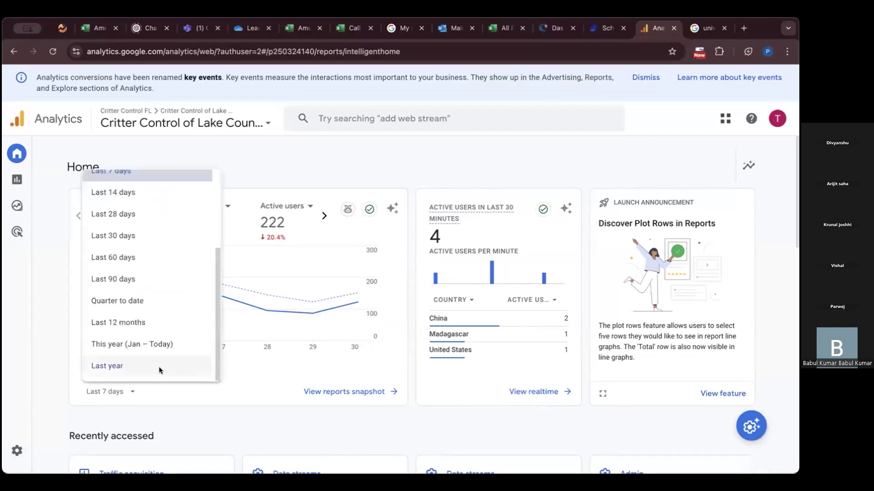
pyautogui.scroll(3, 175, 210)
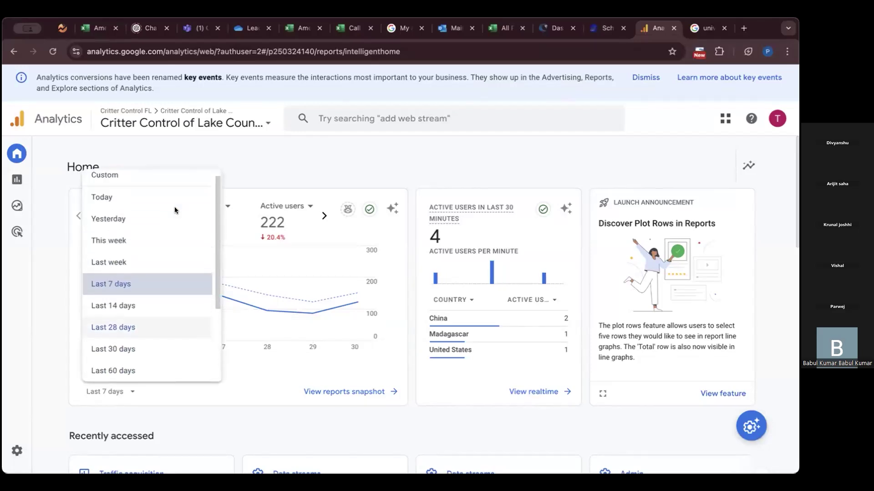
pyautogui.click(53, 240)
pyautogui.click(113, 392)
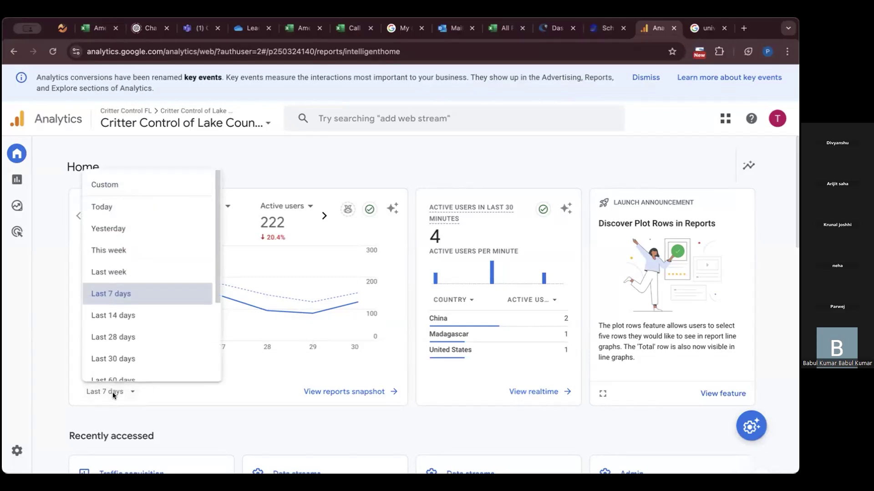
pyautogui.scroll(-3, 146, 255)
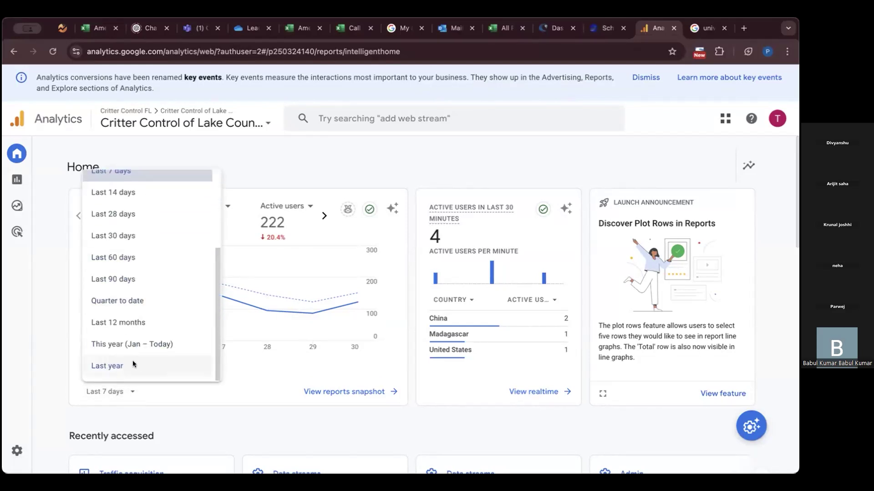
pyautogui.scroll(5, 170, 274)
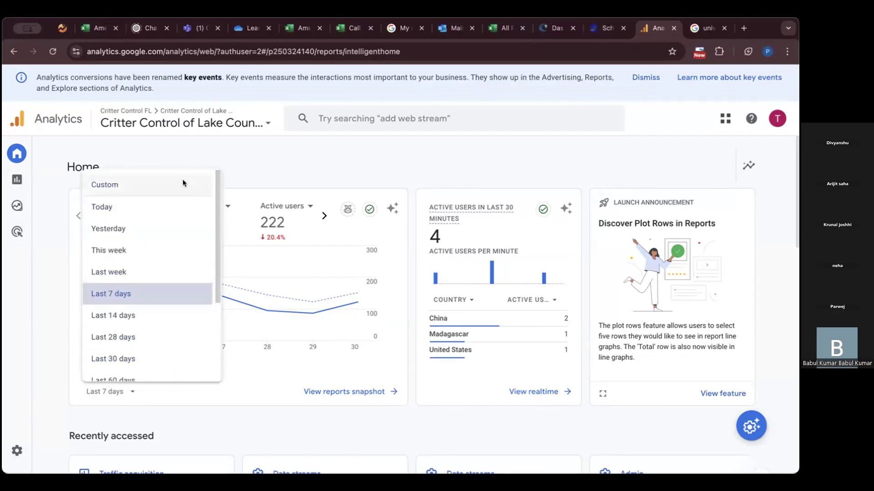
pyautogui.scroll(-3, 175, 285)
pyautogui.scroll(-3, 176, 285)
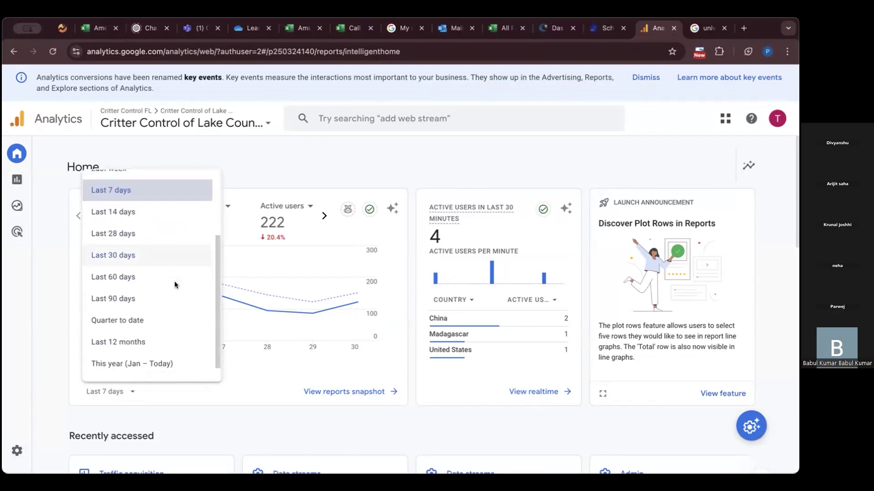
pyautogui.click(285, 176)
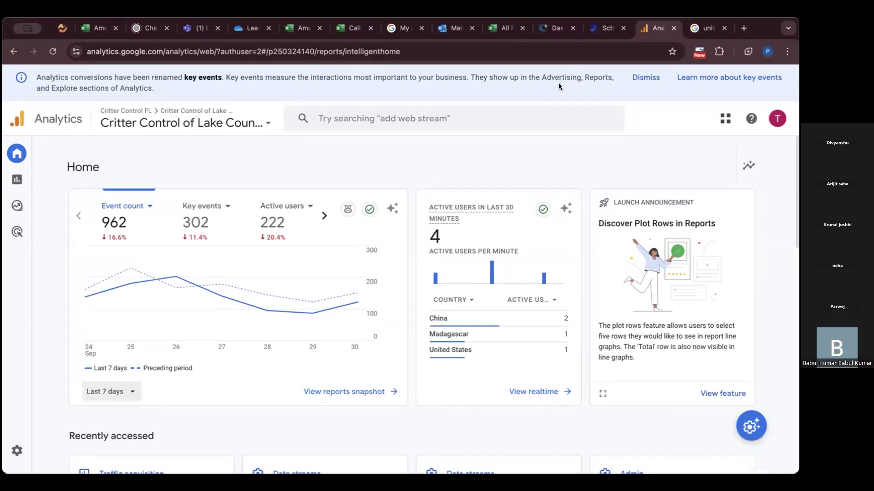
# Open the Reports snapshot of the Critter Control of Lake County property and view its active user cards.
pyautogui.moveTo(21, 182)
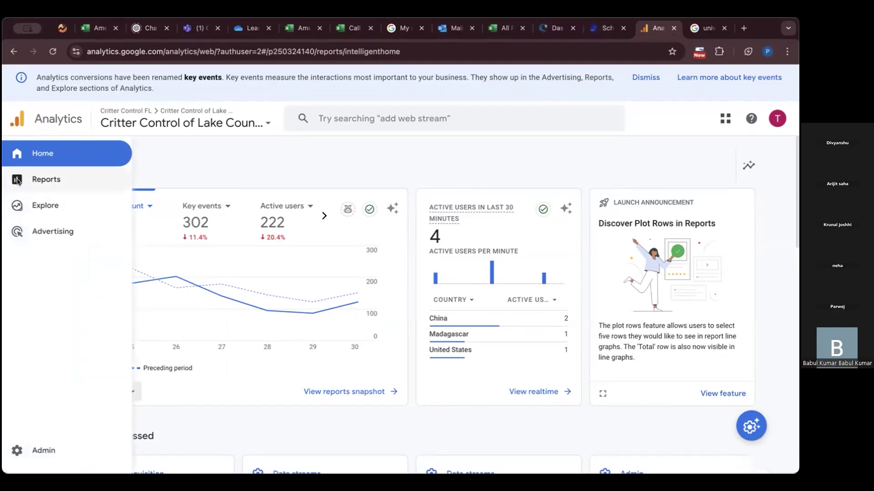
pyautogui.click(22, 182)
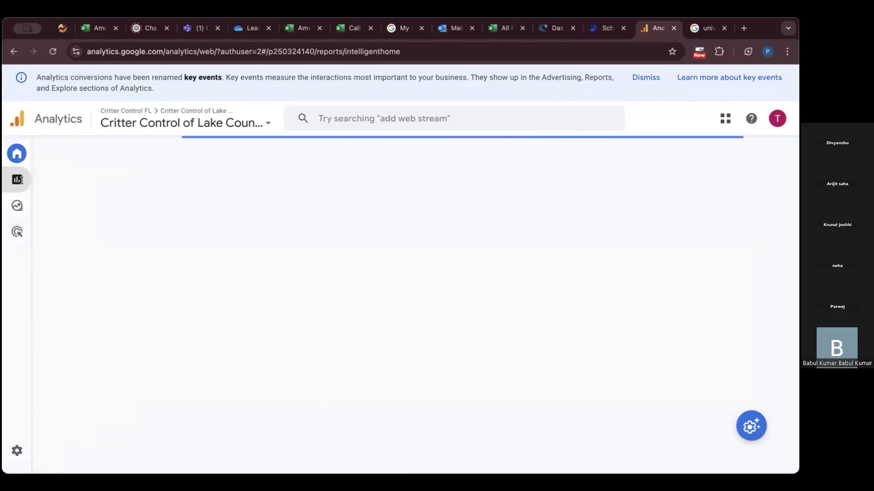
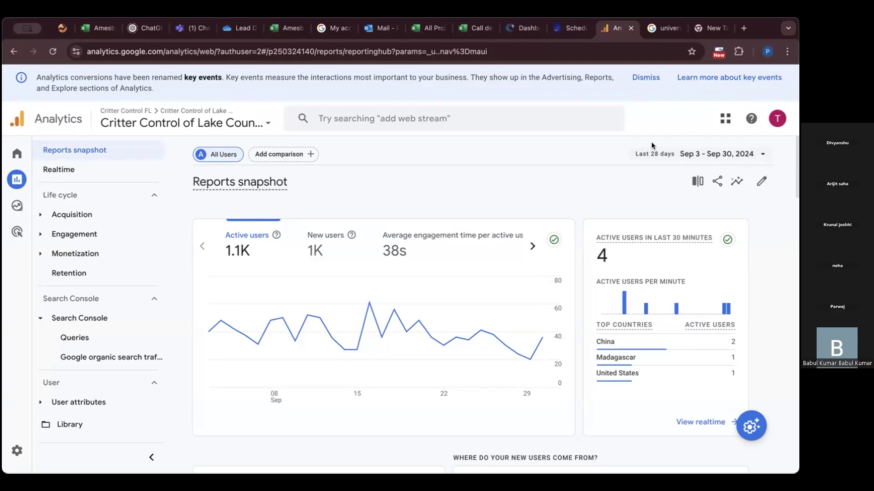
pyautogui.scroll(-1, 648, 240)
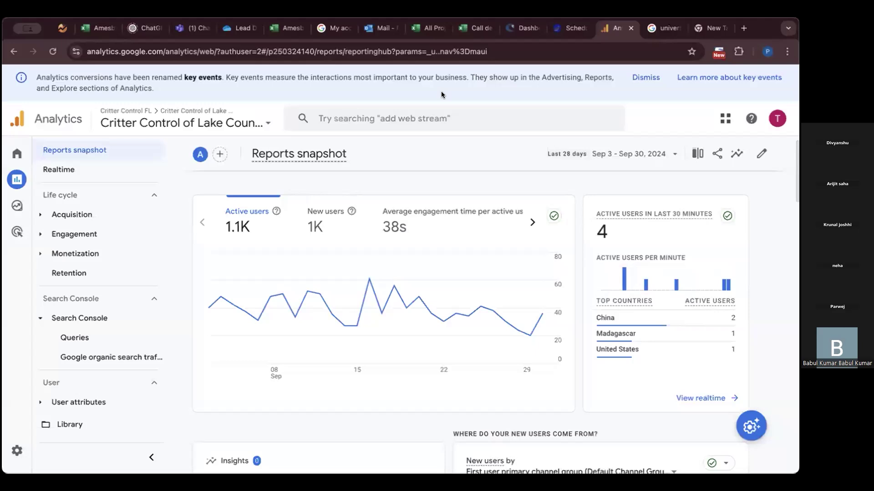
# Open the Realtime overview from the active users card and review its source, audience, page and event cards.
pyautogui.click(695, 399)
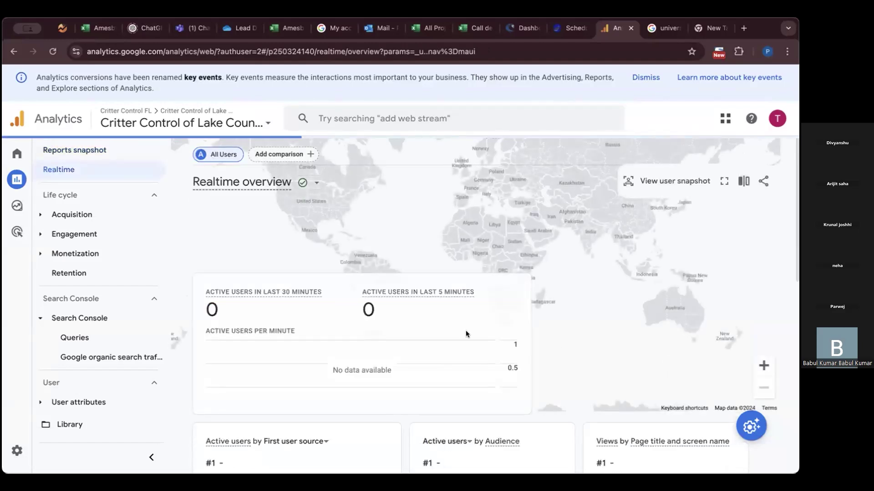
pyautogui.scroll(-2, 466, 331)
pyautogui.scroll(-9, 465, 330)
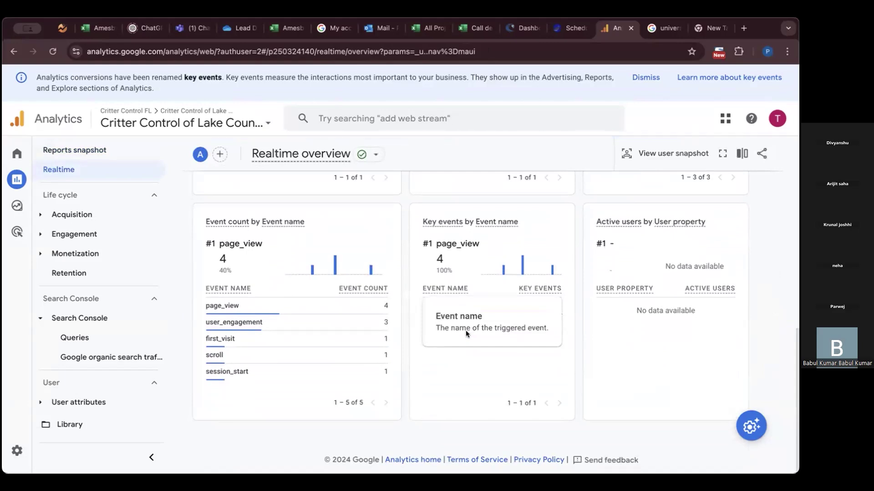
pyautogui.scroll(10, 528, 222)
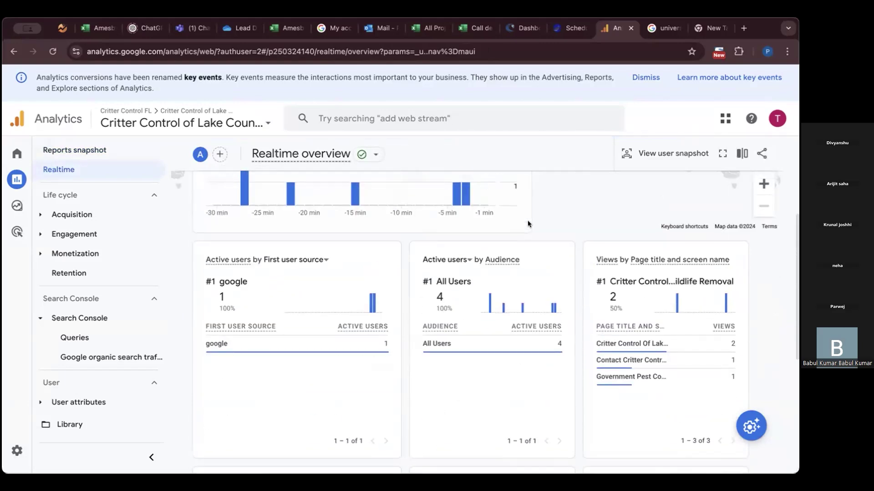
pyautogui.scroll(-2, 528, 224)
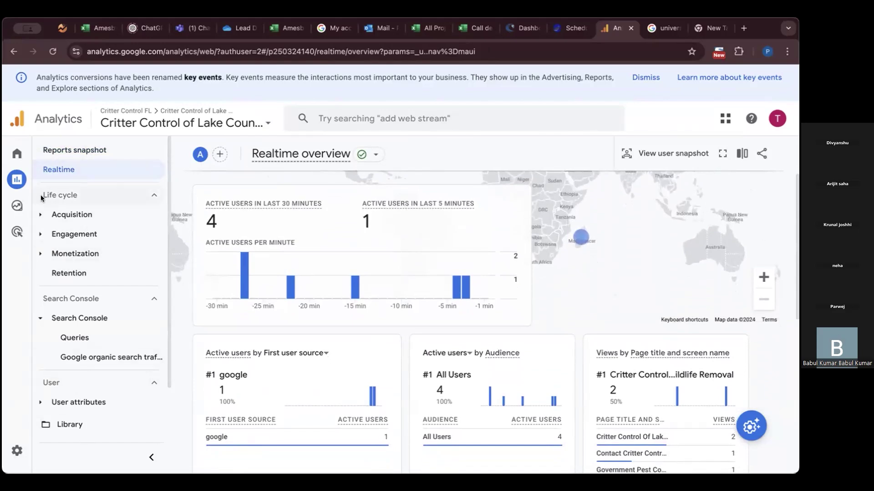
# Open the Traffic acquisition report under Acquisition and bring its channel group table into view.
pyautogui.click(40, 214)
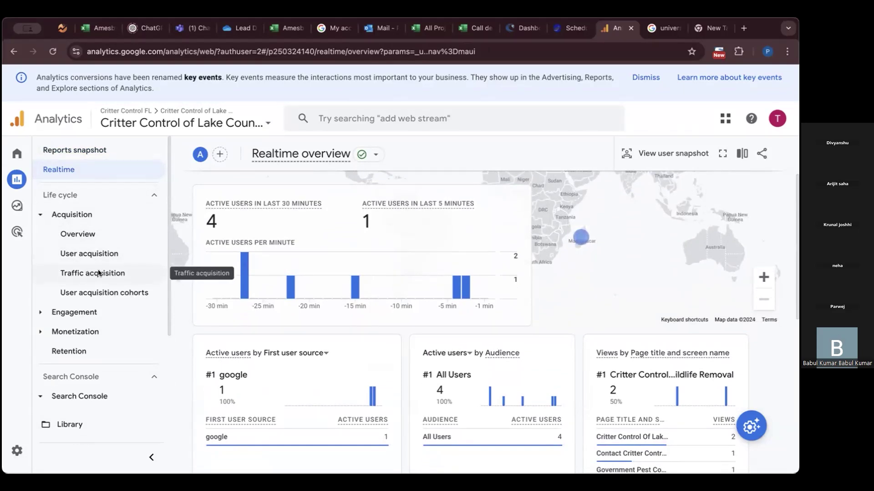
pyautogui.click(110, 273)
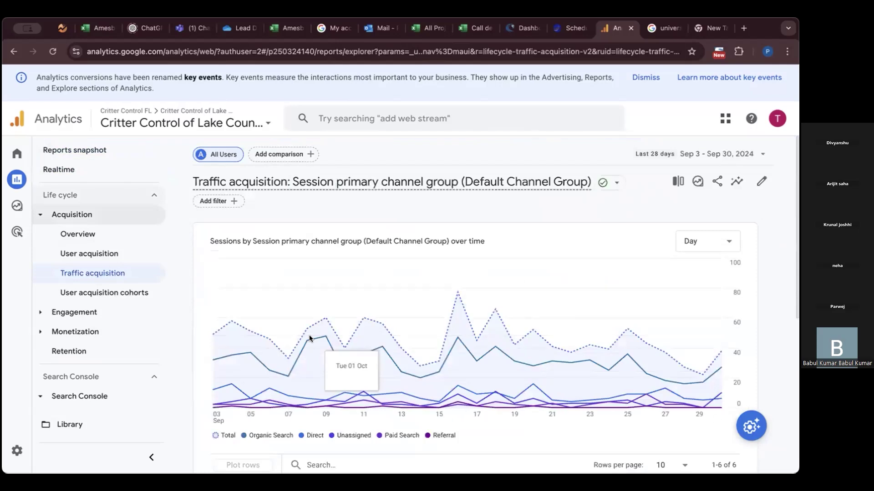
pyautogui.scroll(-4, 309, 339)
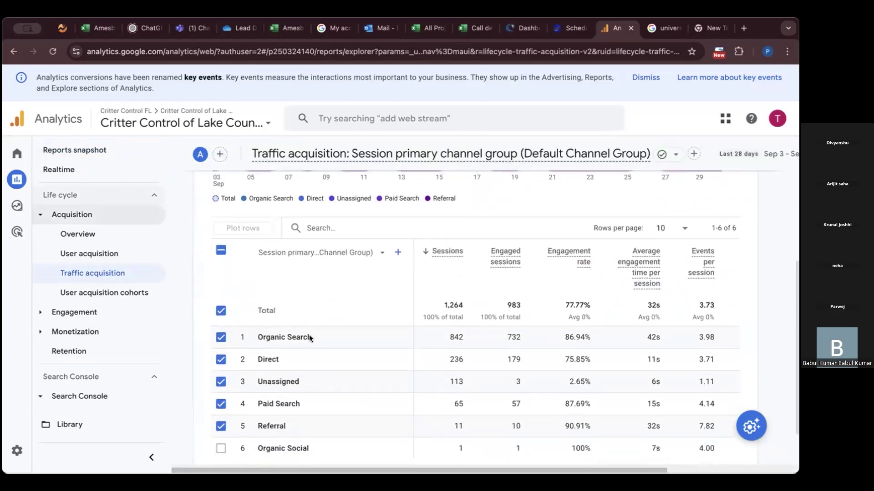
# Toggle the Total row off and on again, and highlight the Organic Search channel and its sessions value in the traffic table.
pyautogui.click(218, 308)
pyautogui.click(218, 308)
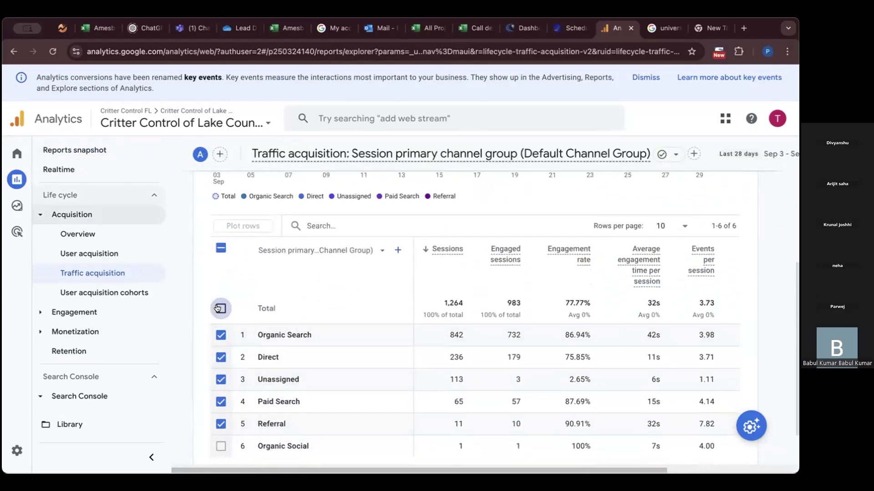
pyautogui.moveTo(313, 337); pyautogui.dragTo(257, 337)
pyautogui.click(256, 338)
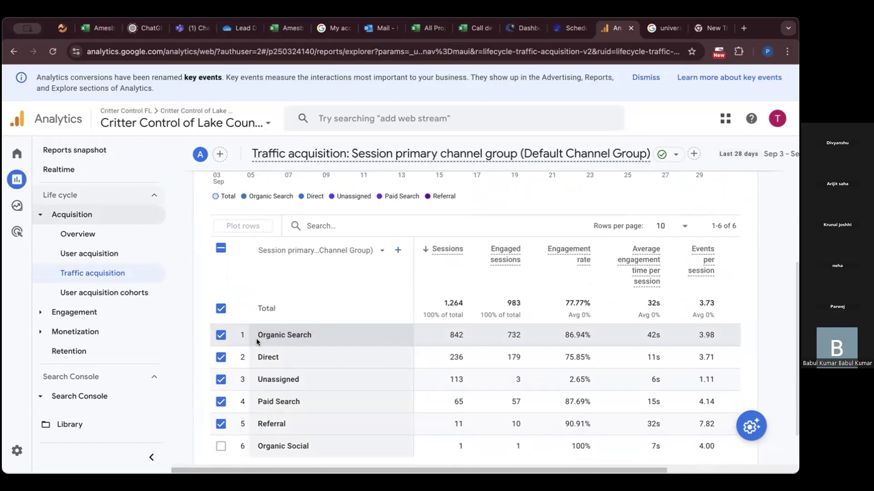
pyautogui.moveTo(312, 334); pyautogui.dragTo(256, 335)
pyautogui.moveTo(463, 335); pyautogui.dragTo(449, 339)
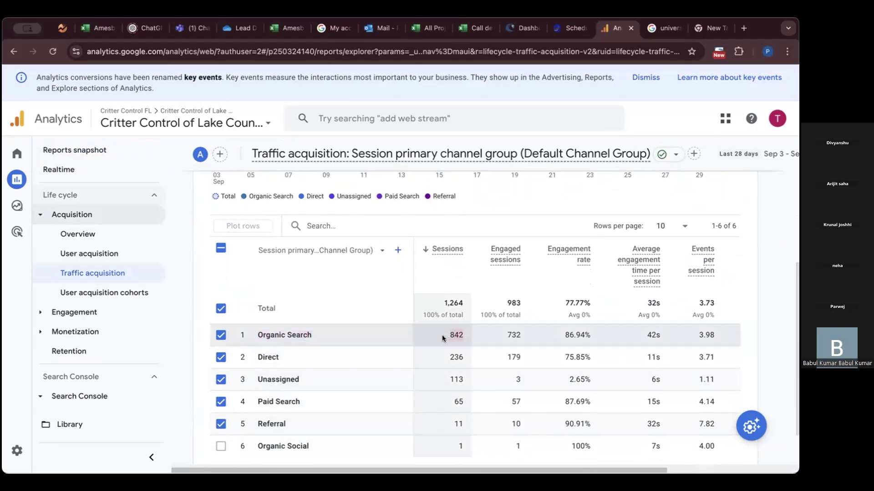
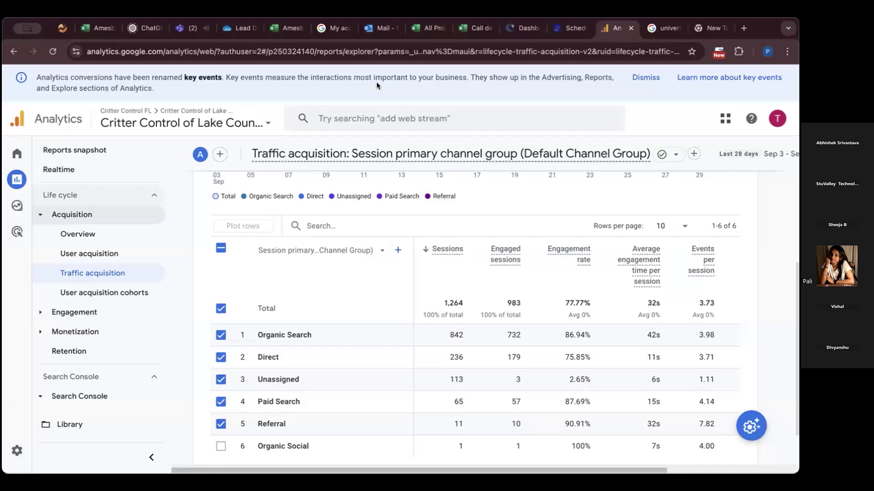
pyautogui.scroll(-2, 378, 91)
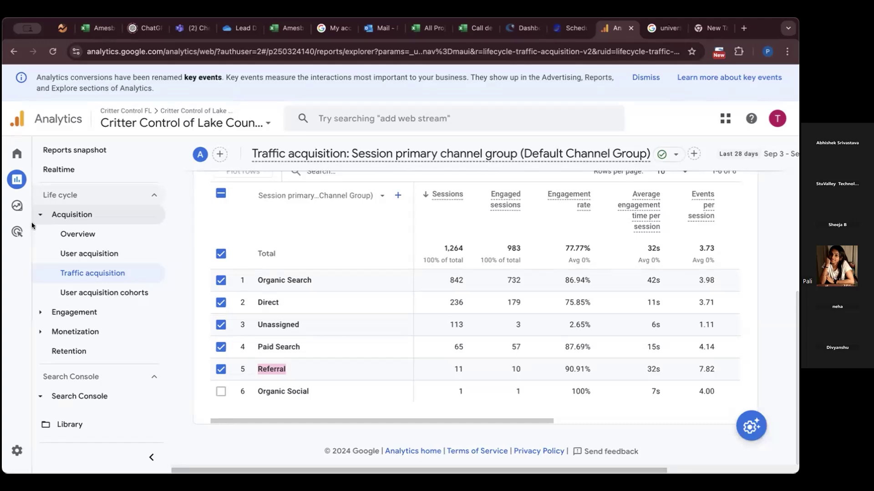
# Open the User acquisition report, dismiss the update notice, and review the users-over-time chart and the channel table.
pyautogui.click(130, 253)
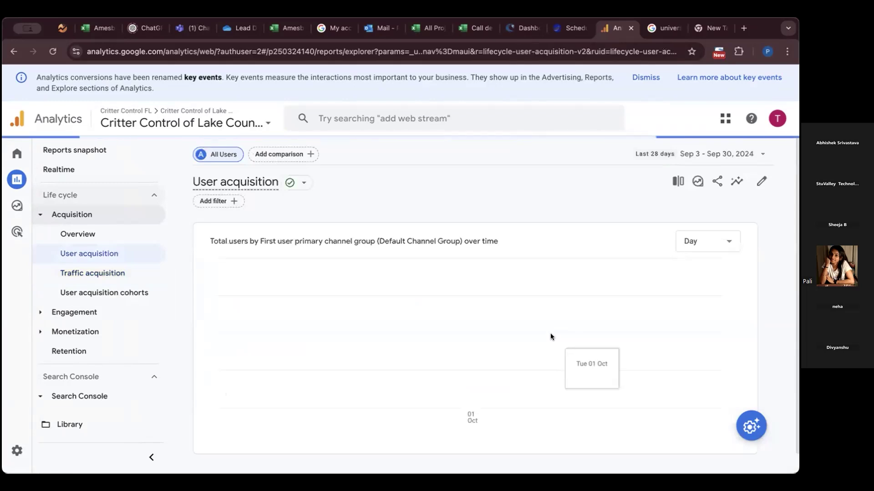
pyautogui.scroll(-5, 550, 336)
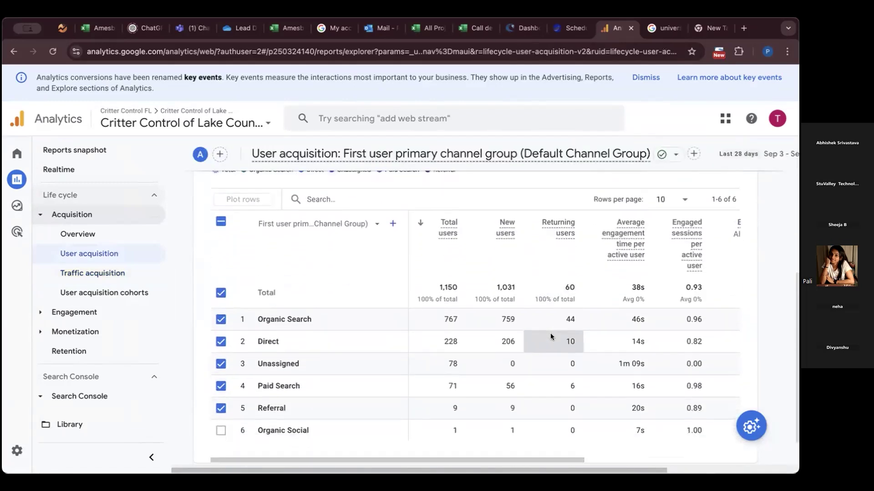
pyautogui.scroll(1, 550, 337)
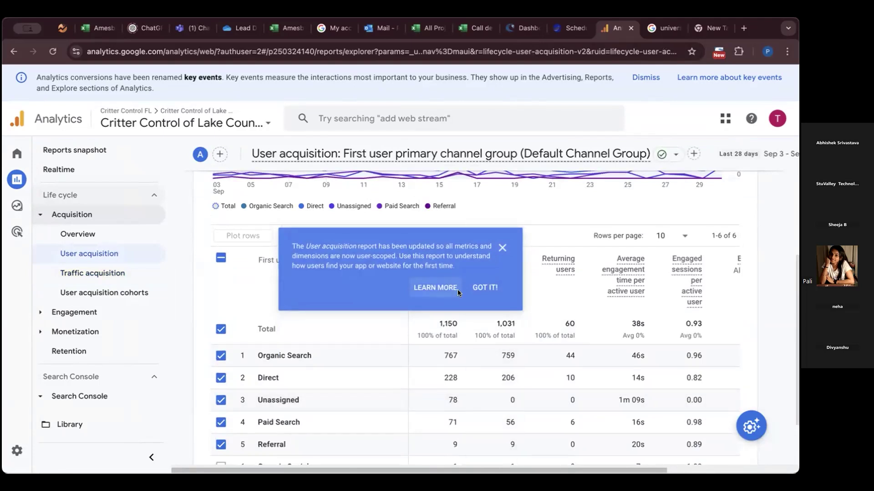
pyautogui.click(503, 248)
pyautogui.scroll(-2, 386, 417)
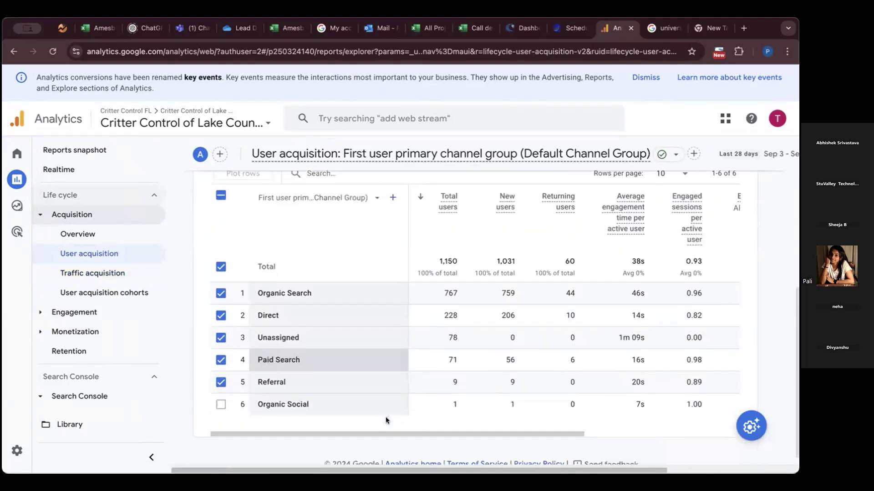
pyautogui.scroll(5, 386, 417)
pyautogui.scroll(3, 386, 419)
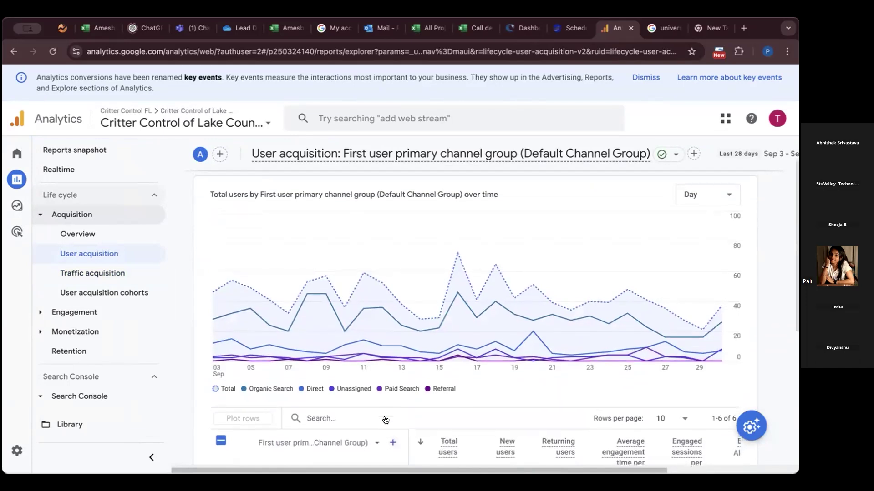
pyautogui.scroll(-4, 386, 420)
pyautogui.scroll(-4, 386, 419)
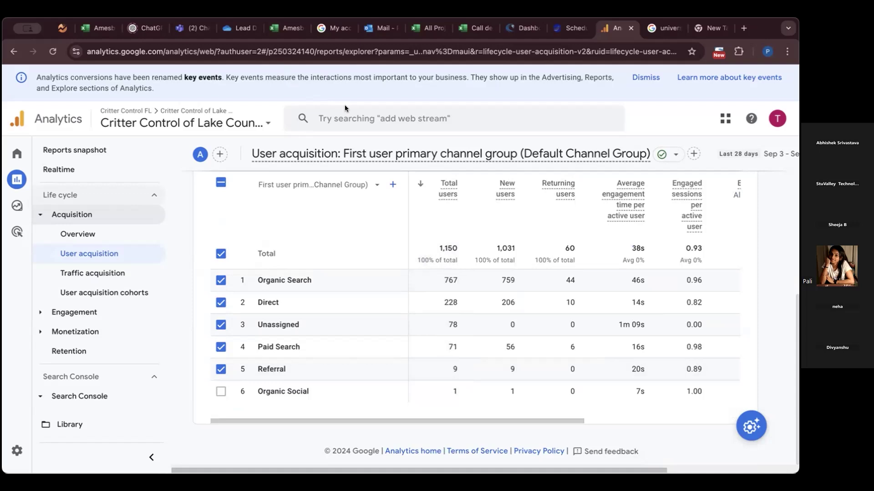
# Duplicate the Analytics browser tab and open the Traffic acquisition report in the copy.
pyautogui.rightClick(610, 28)
pyautogui.click(580, 97)
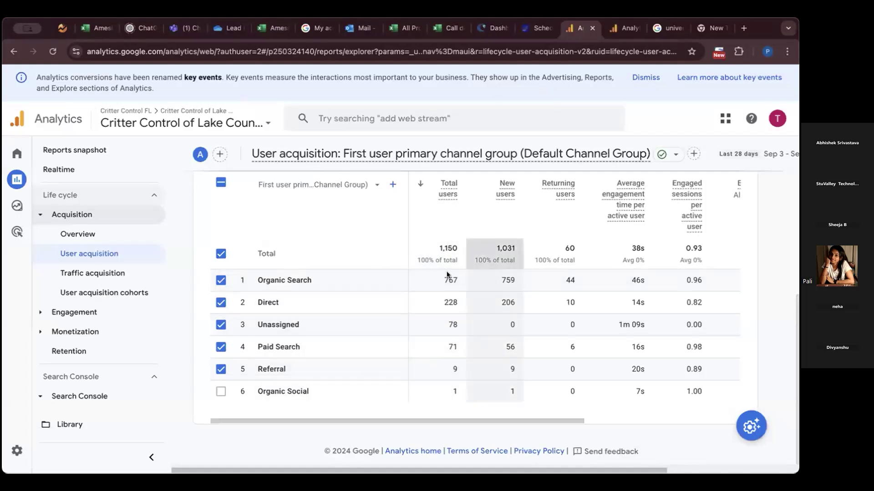
pyautogui.click(624, 28)
pyautogui.click(89, 275)
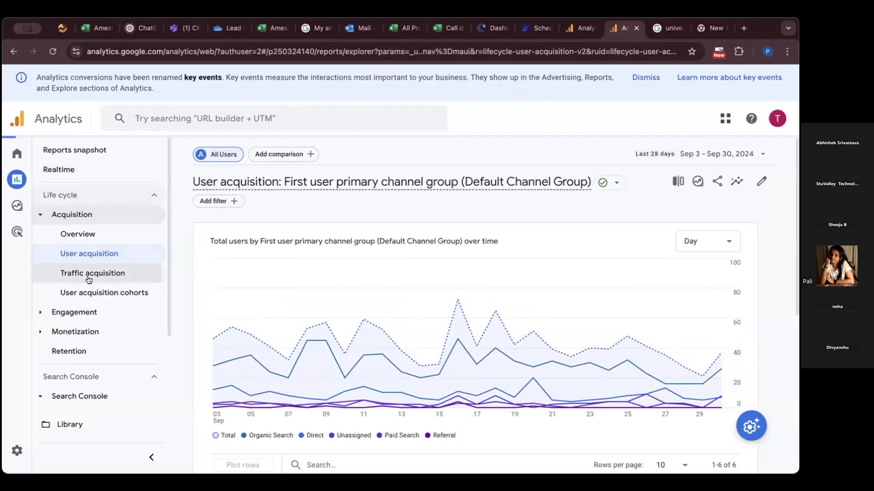
# Compare the Traffic acquisition channel table with the User acquisition table in the other browser tab, returning to Traffic acquisition.
pyautogui.scroll(-2, 441, 345)
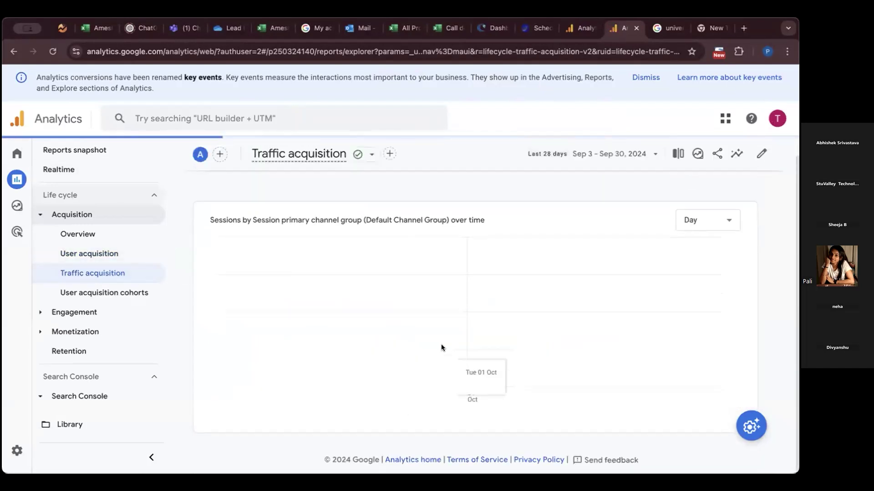
pyautogui.scroll(-5, 441, 347)
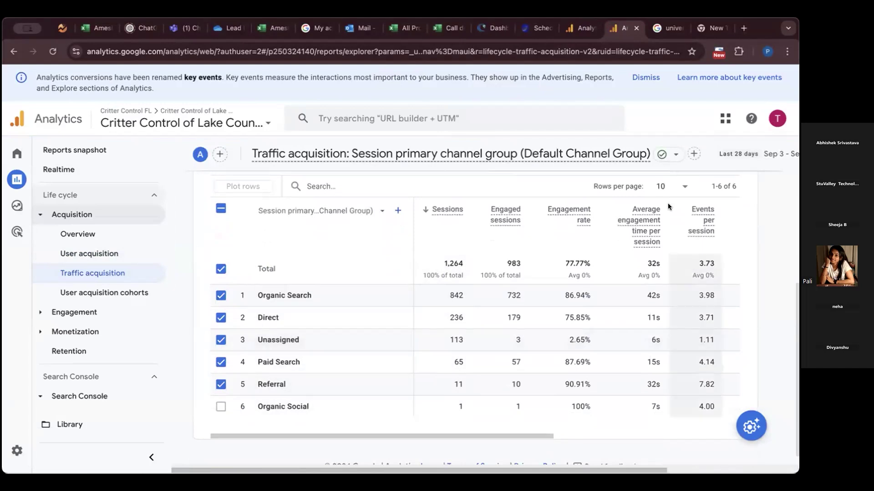
pyautogui.hotkey('ctrl', 'shift', 'Tab')
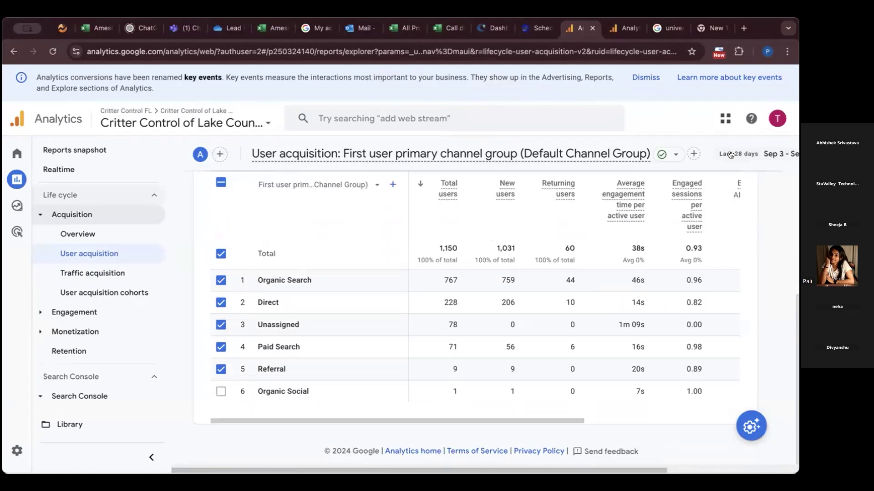
pyautogui.click(617, 25)
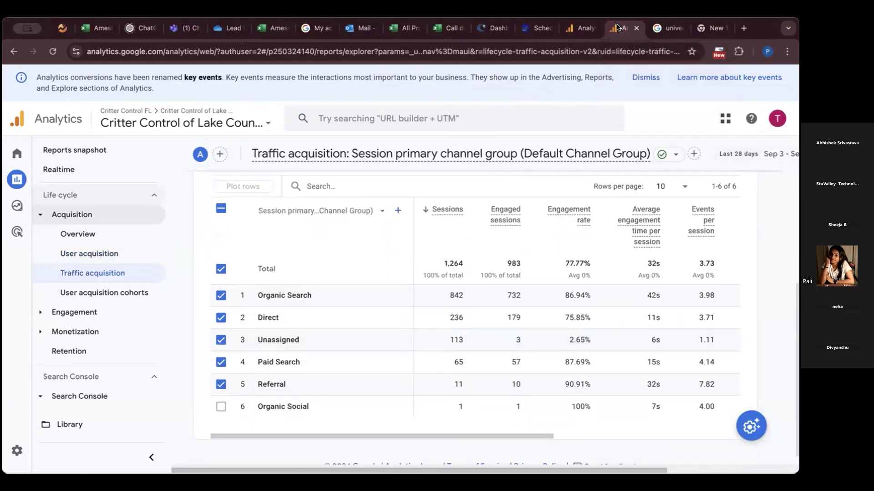
# Compare Organic Search between the User acquisition and Traffic acquisition tabs, highlighting its total users and sessions values.
pyautogui.click(586, 27)
pyautogui.moveTo(457, 278); pyautogui.dragTo(443, 278)
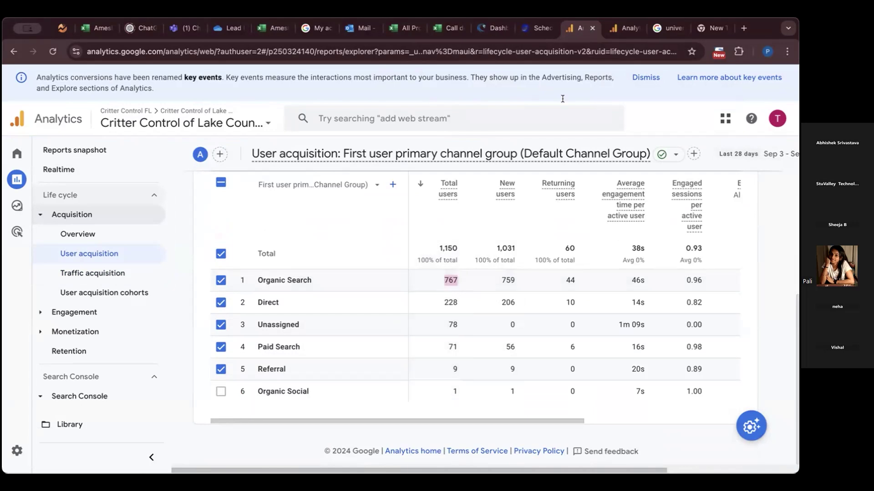
pyautogui.click(617, 26)
pyautogui.moveTo(460, 291); pyautogui.dragTo(456, 291)
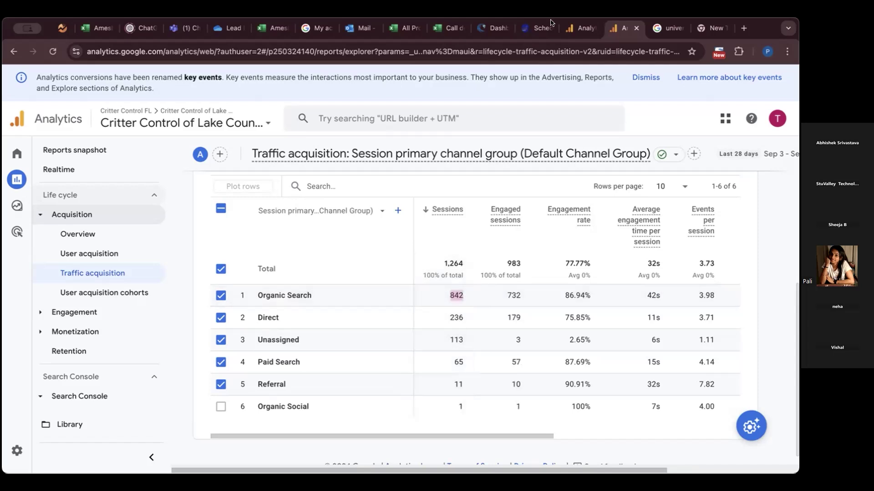
pyautogui.click(578, 28)
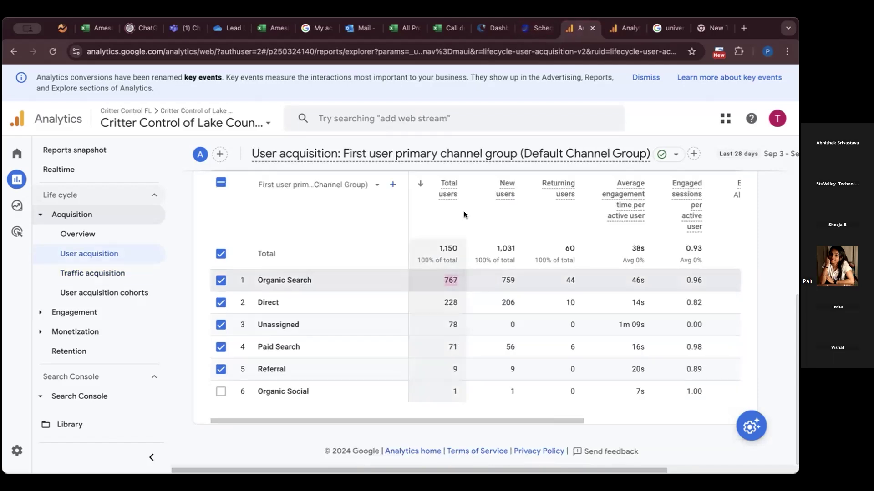
pyautogui.click(455, 281)
pyautogui.moveTo(455, 281); pyautogui.dragTo(444, 283)
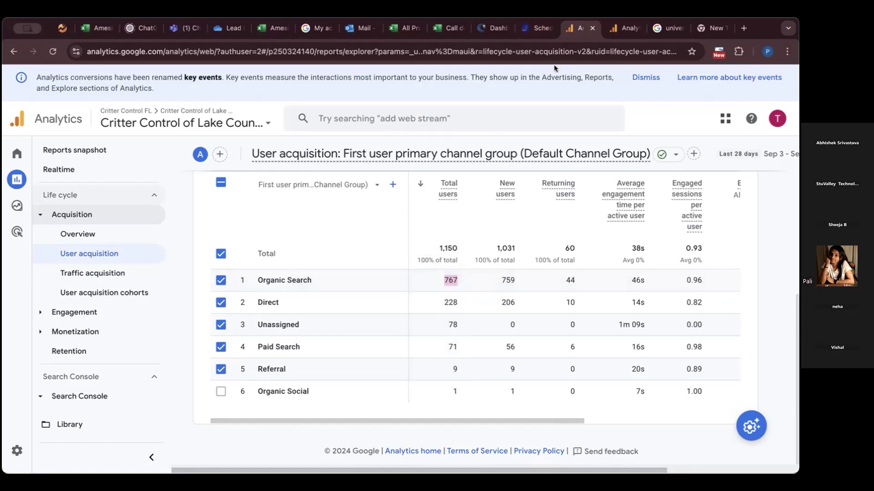
# In the Traffic acquisition table, reverse the sort order of the Sessions column and restore descending order.
pyautogui.click(624, 28)
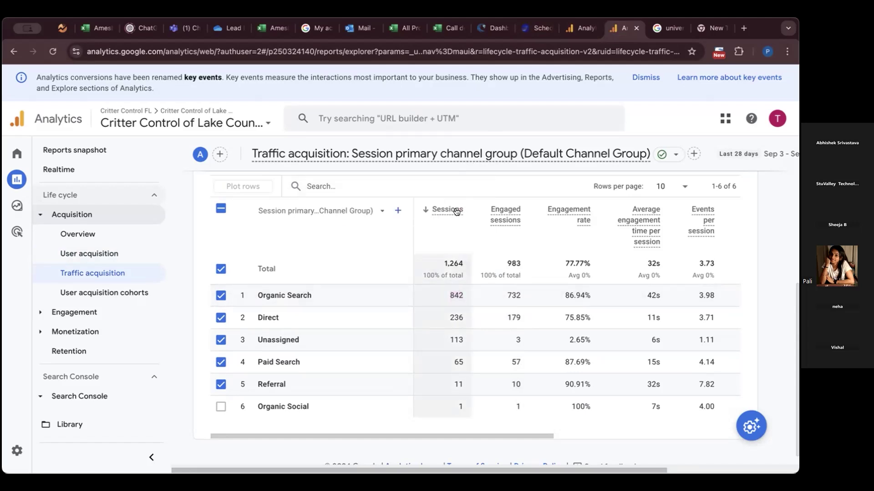
pyautogui.click(430, 213)
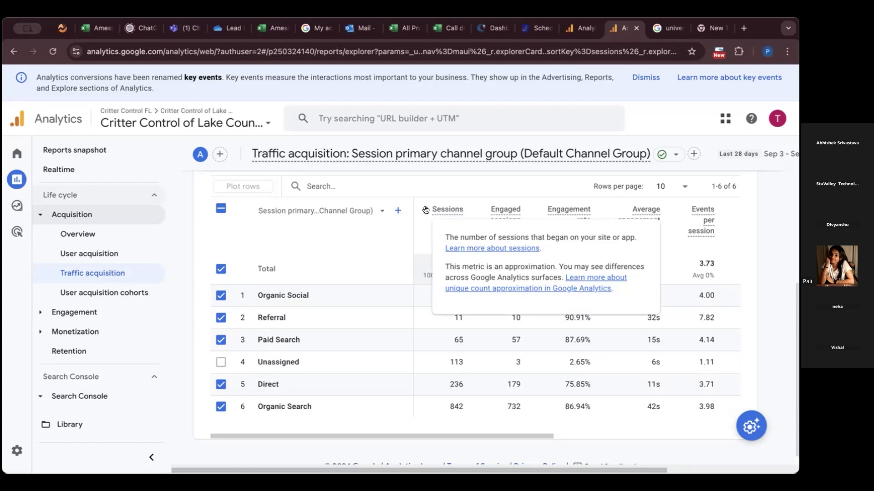
pyautogui.click(426, 209)
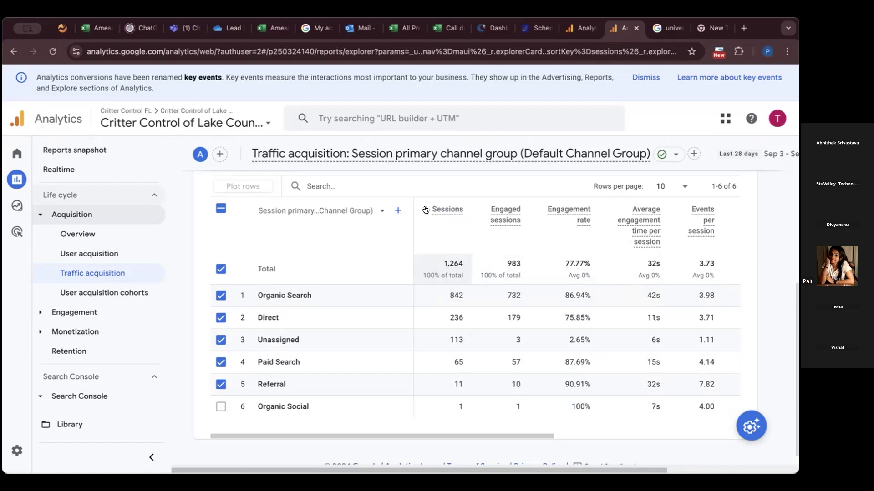
# Compare the User acquisition and Traffic acquisition tables across the two browser tabs, highlighting the overall sessions total.
pyautogui.click(581, 31)
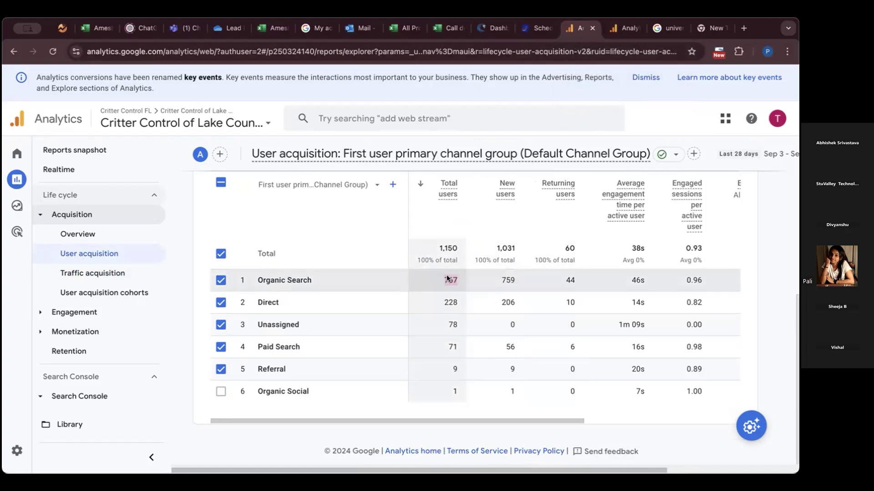
pyautogui.click(612, 29)
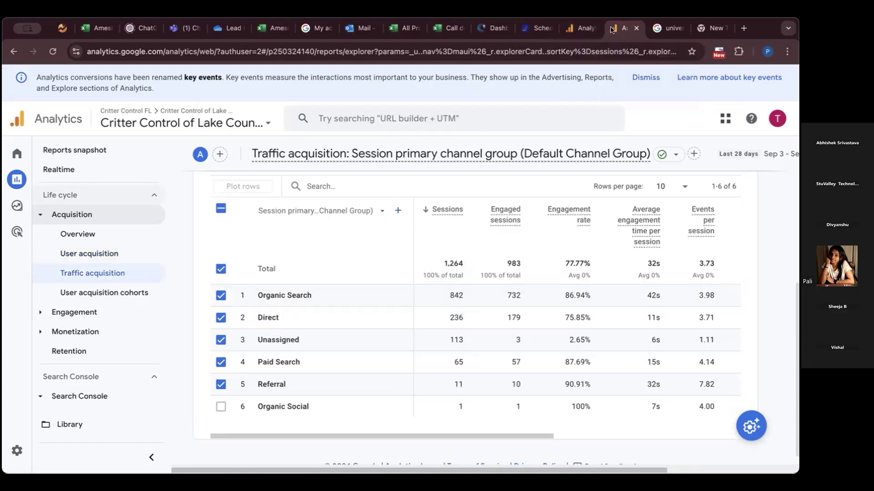
pyautogui.moveTo(465, 261); pyautogui.dragTo(441, 262)
pyautogui.hotkey('ctrl', 'shift', 'Tab')
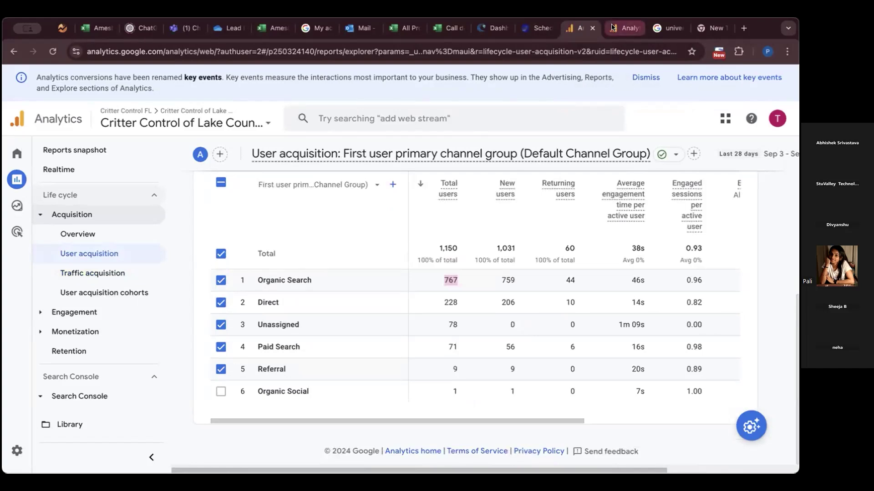
pyautogui.hotkey('ctrl', 'Tab')
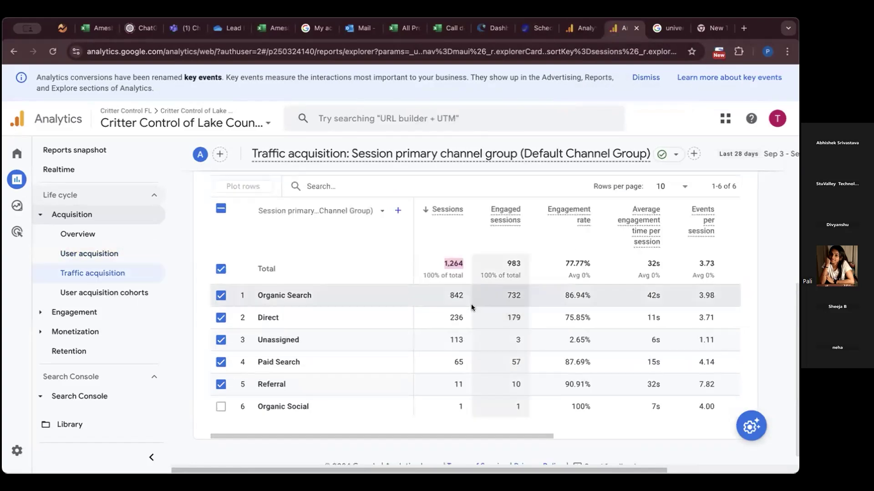
# Compare the Direct channel's total users in User acquisition with its sessions in Traffic acquisition, highlighting both values.
pyautogui.hotkey('ctrl', 'shift', 'Tab')
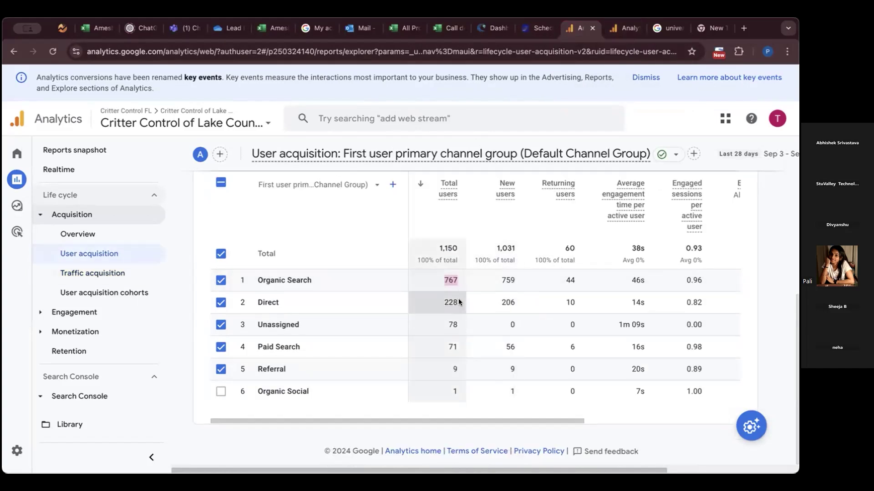
pyautogui.moveTo(458, 300); pyautogui.dragTo(442, 302)
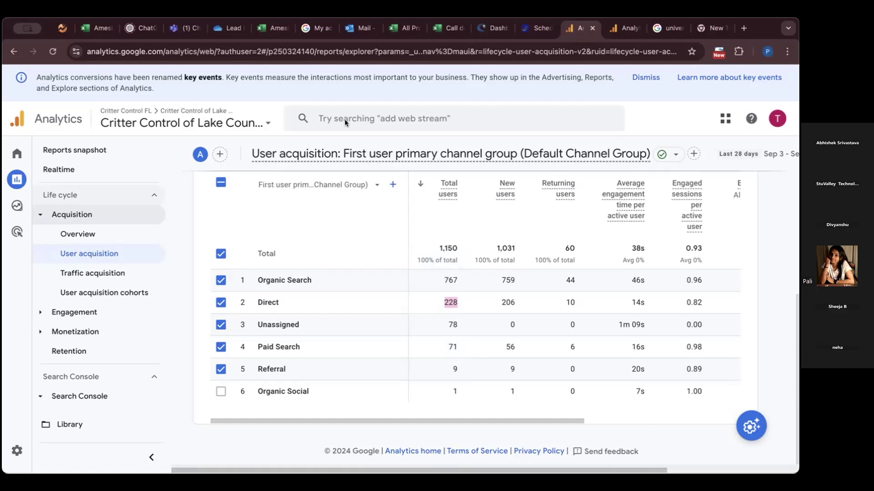
pyautogui.click(621, 32)
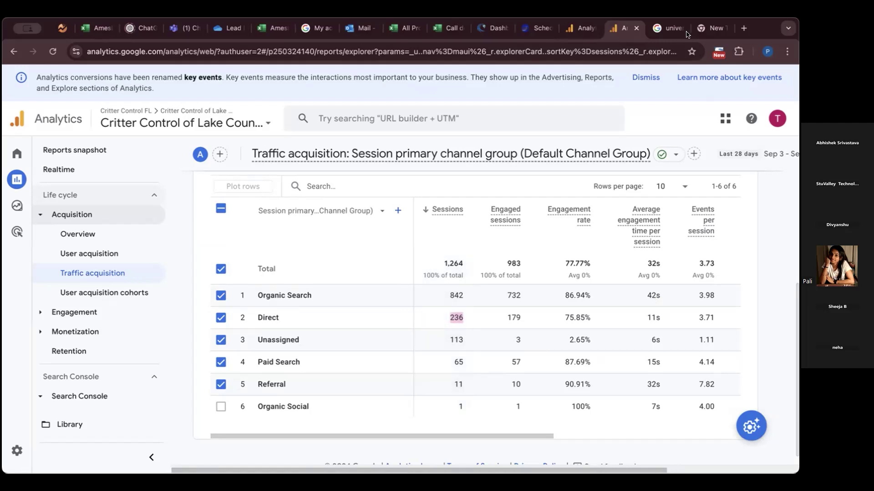
pyautogui.click(582, 27)
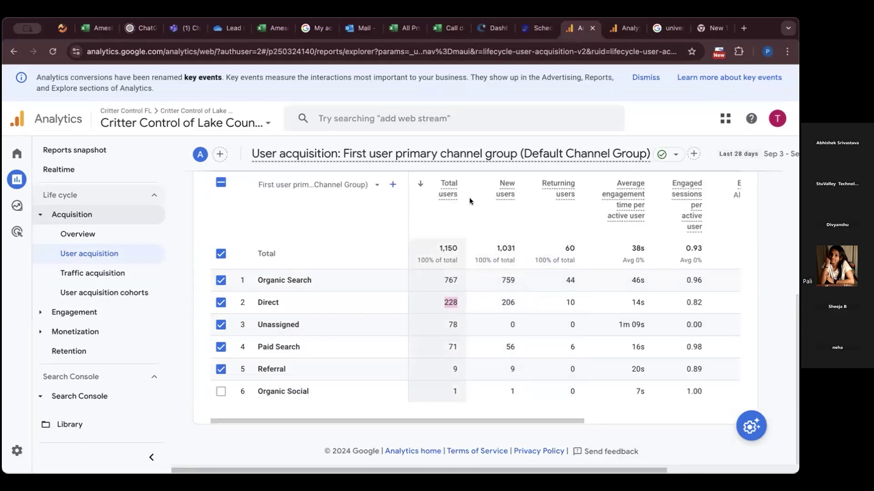
pyautogui.click(619, 28)
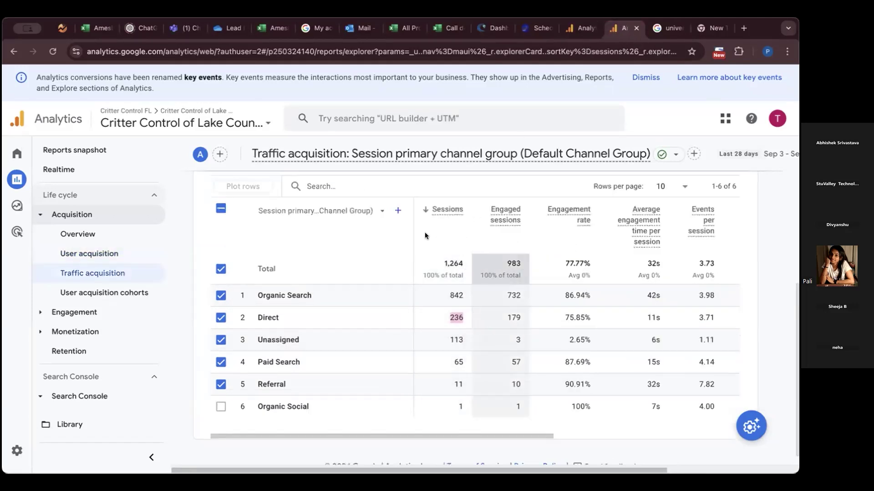
# Examine the Sessions and Engaged sessions metric definitions, and highlight the engaged sessions values for Total and Organic Search.
pyautogui.moveTo(456, 209)
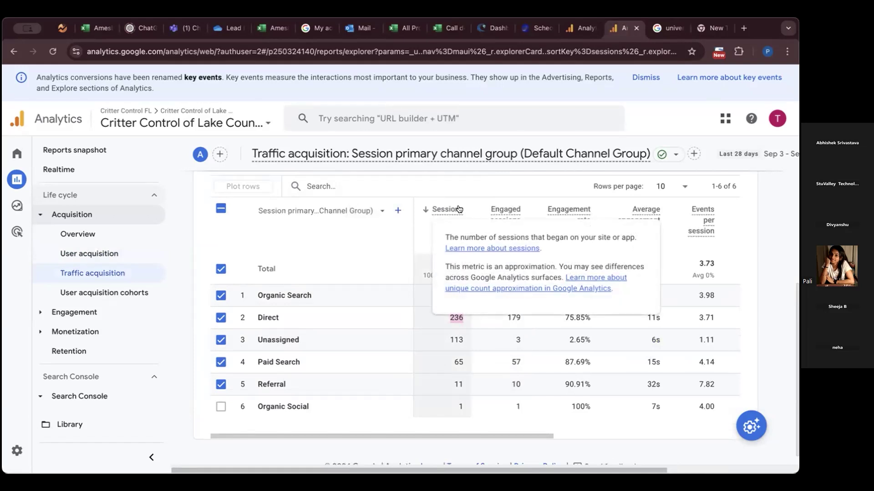
pyautogui.moveTo(504, 213)
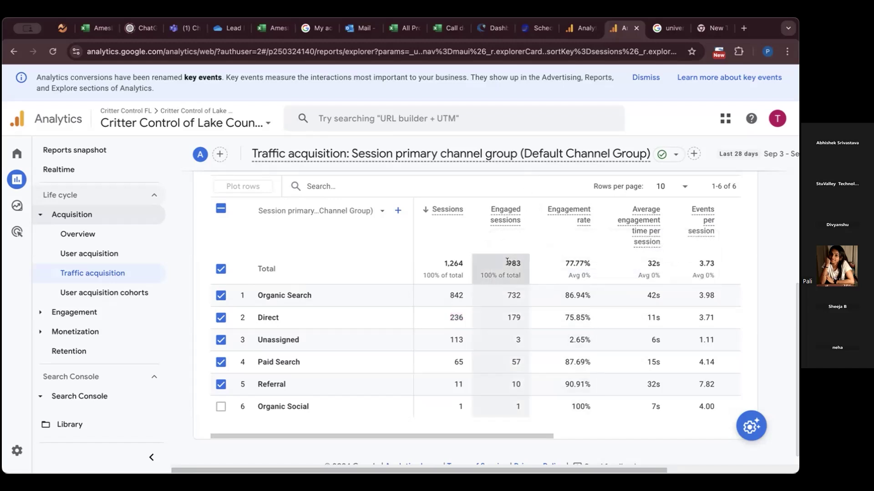
pyautogui.click(521, 263)
pyautogui.doubleClick(517, 291)
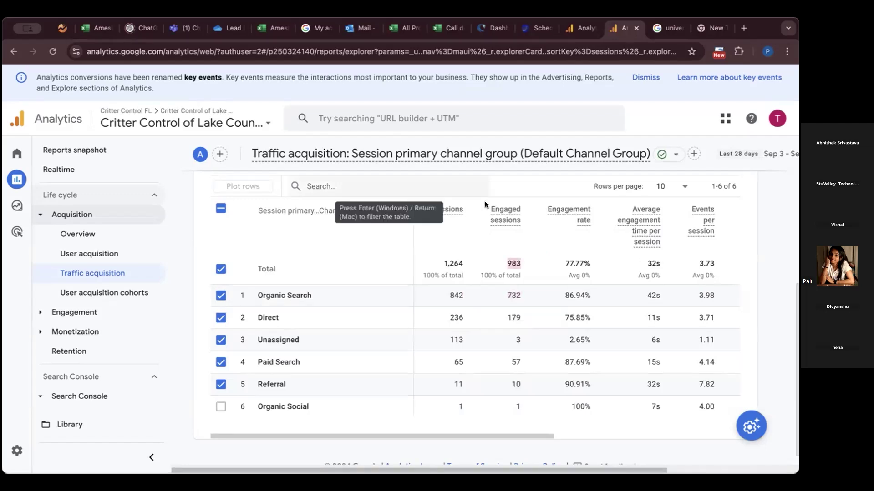
pyautogui.moveTo(509, 214)
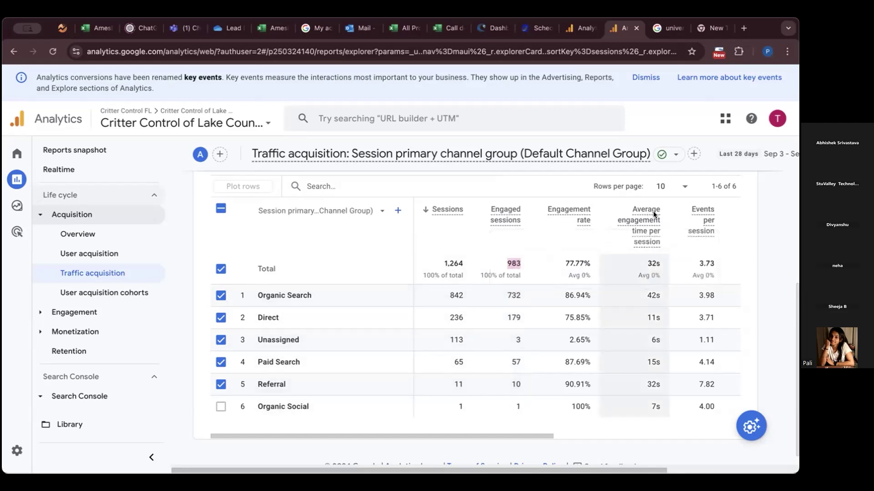
# Examine the average engagement time per session, highlighting the Total and Organic Search values and the Organic Search channel name.
pyautogui.moveTo(653, 211)
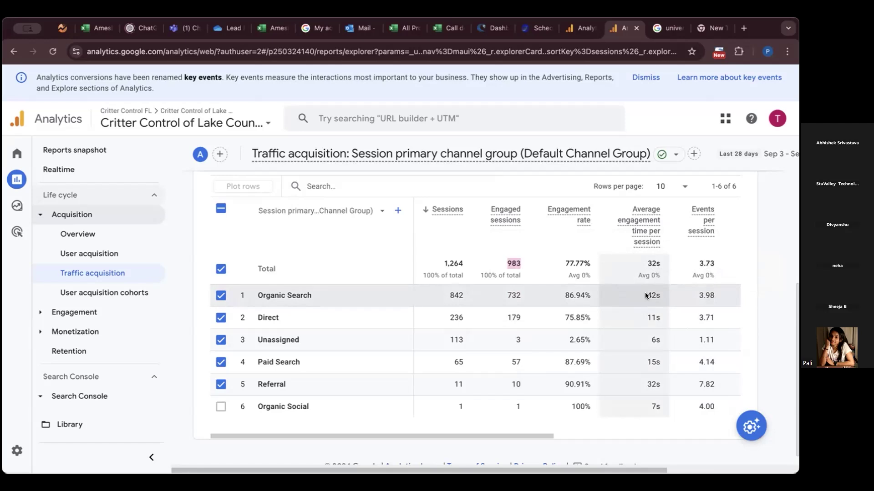
pyautogui.doubleClick(657, 264)
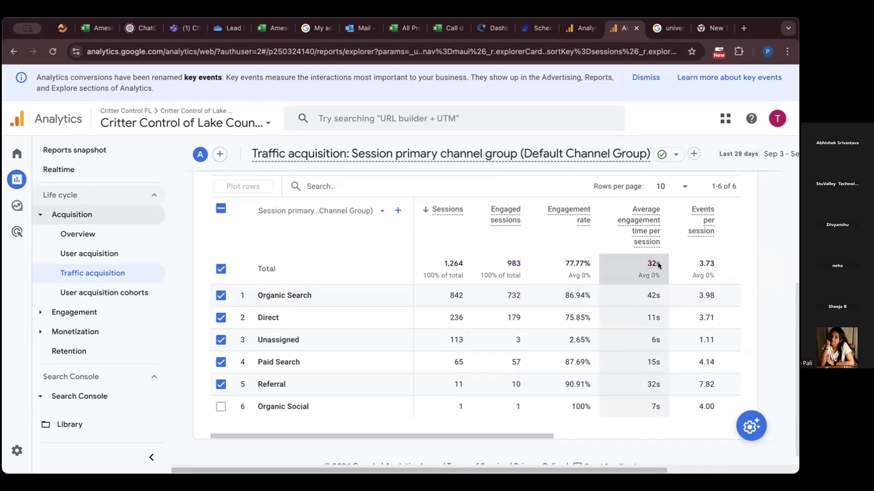
pyautogui.click(648, 293)
pyautogui.doubleClick(649, 293)
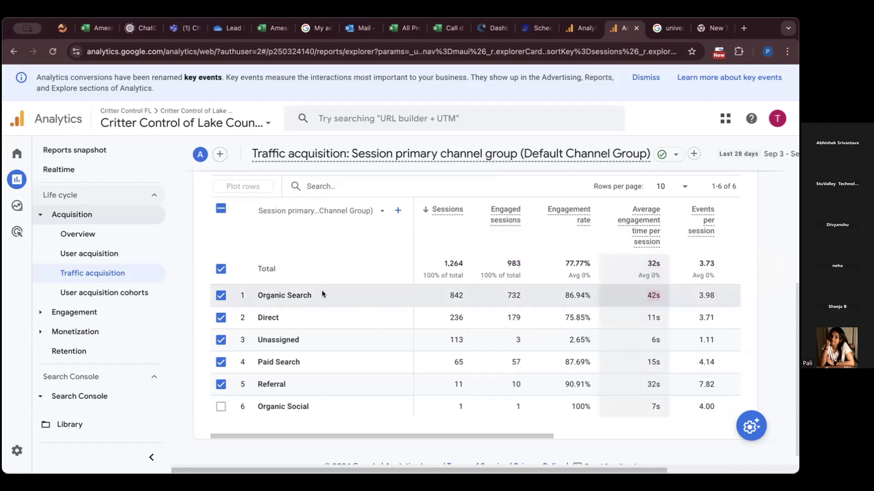
pyautogui.tripleClick(256, 293)
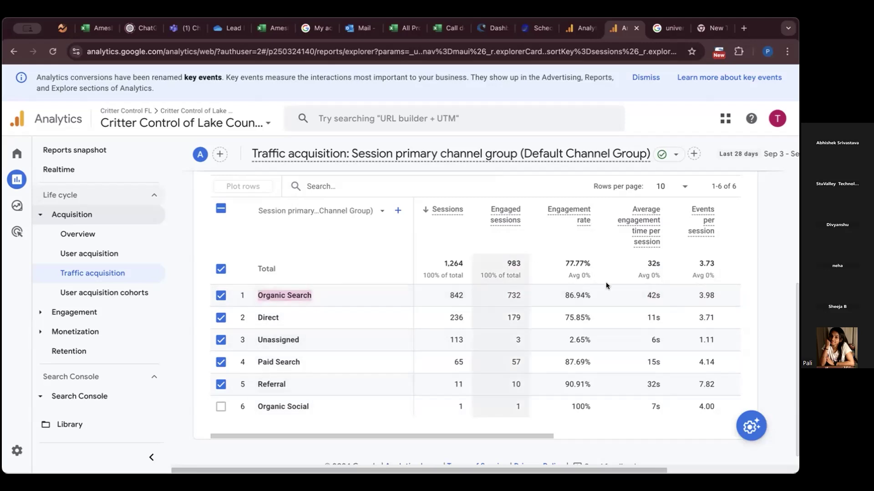
# Look over the Traffic acquisition table's other columns and open the Analytics Home page.
pyautogui.hscroll(3, 606, 286)
pyautogui.hscroll(-3, 607, 285)
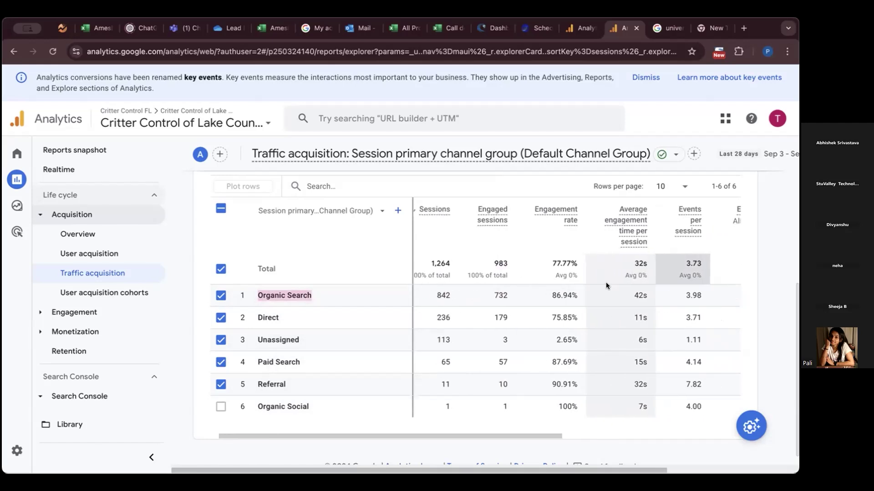
pyautogui.hscroll(3, 606, 285)
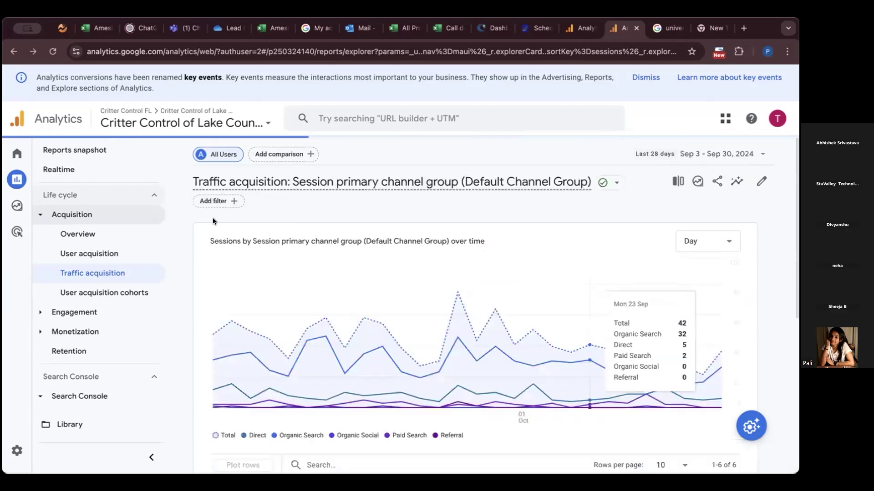
pyautogui.scroll(-5, 213, 222)
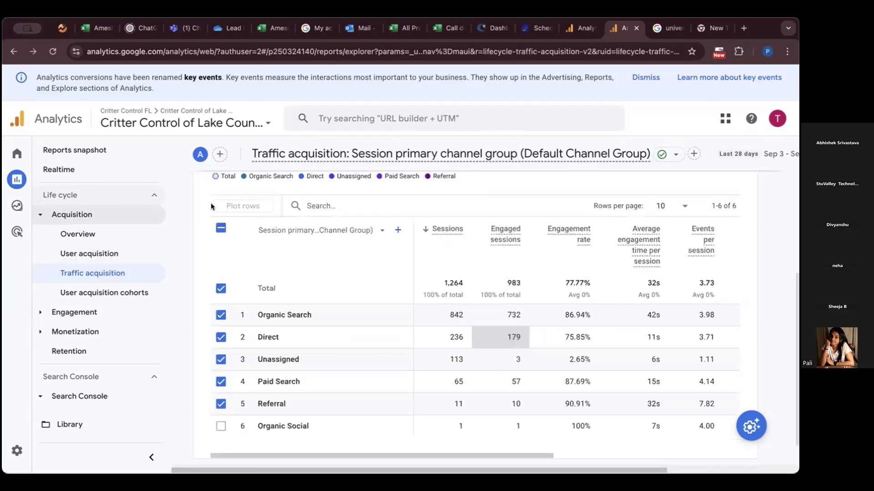
pyautogui.click(17, 154)
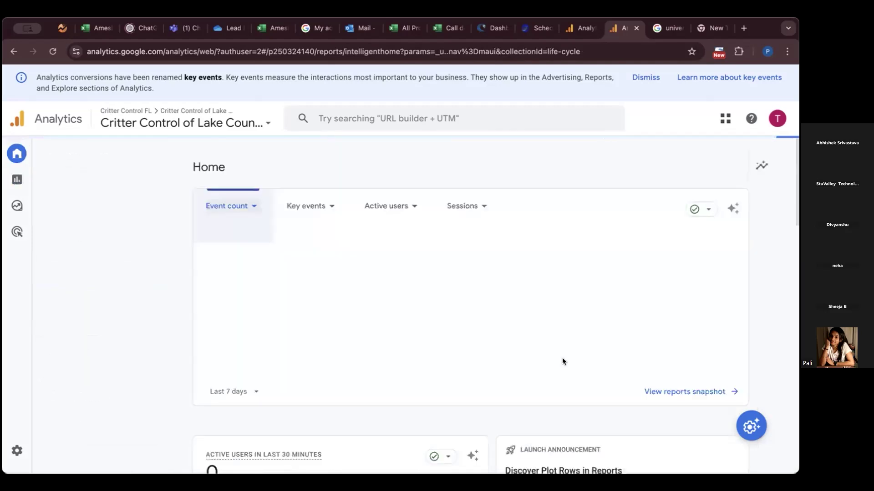